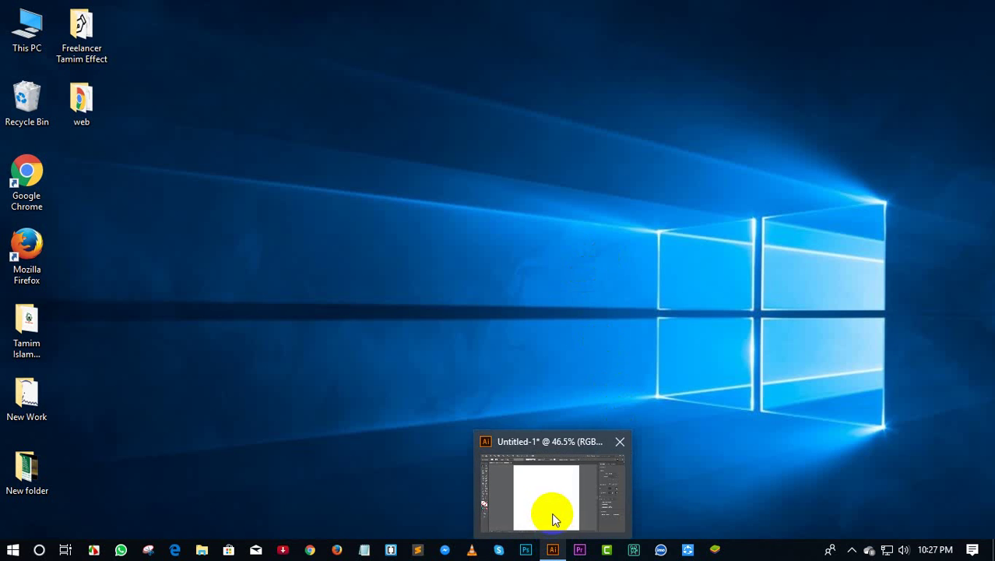
Step: Restore the minimised Untitled-1 document window in Illustrator
left_click(550, 516)
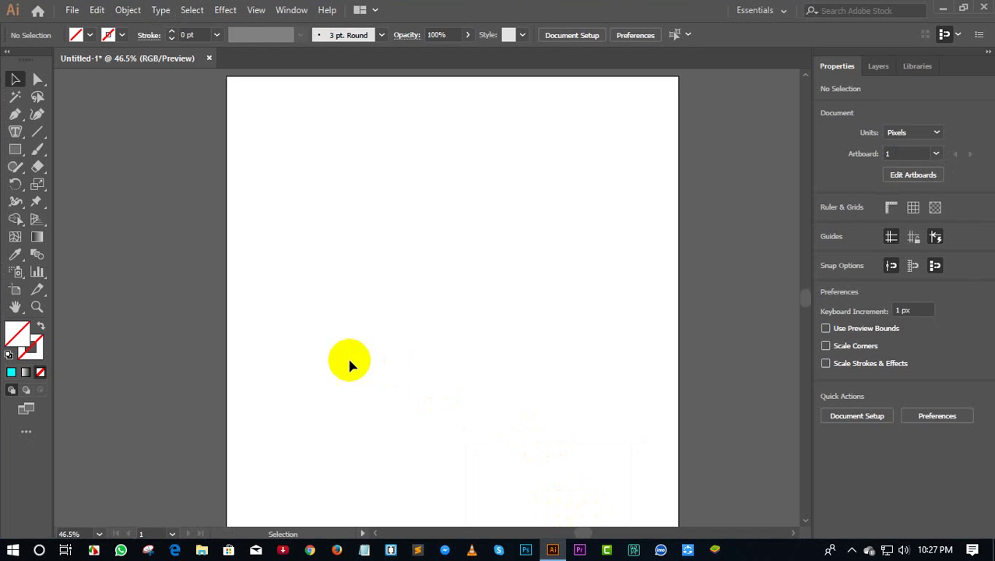
left_click(148, 225)
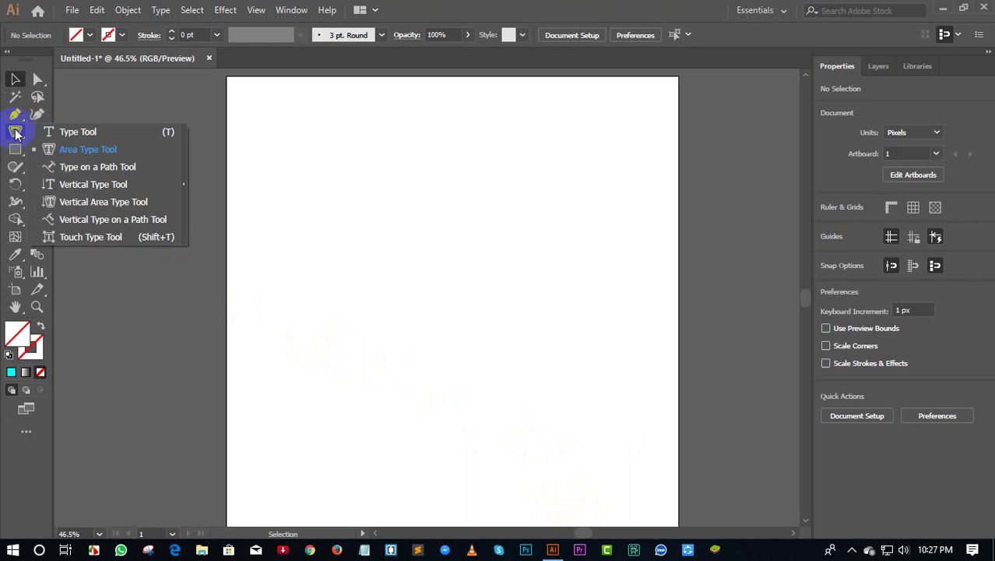
left_click_drag(11, 134, 48, 130)
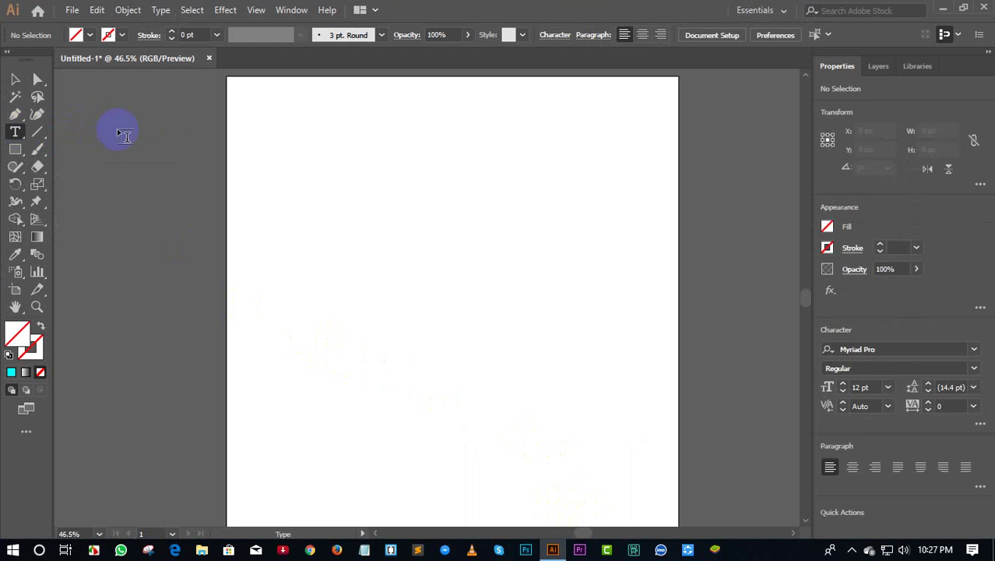
left_click(15, 79)
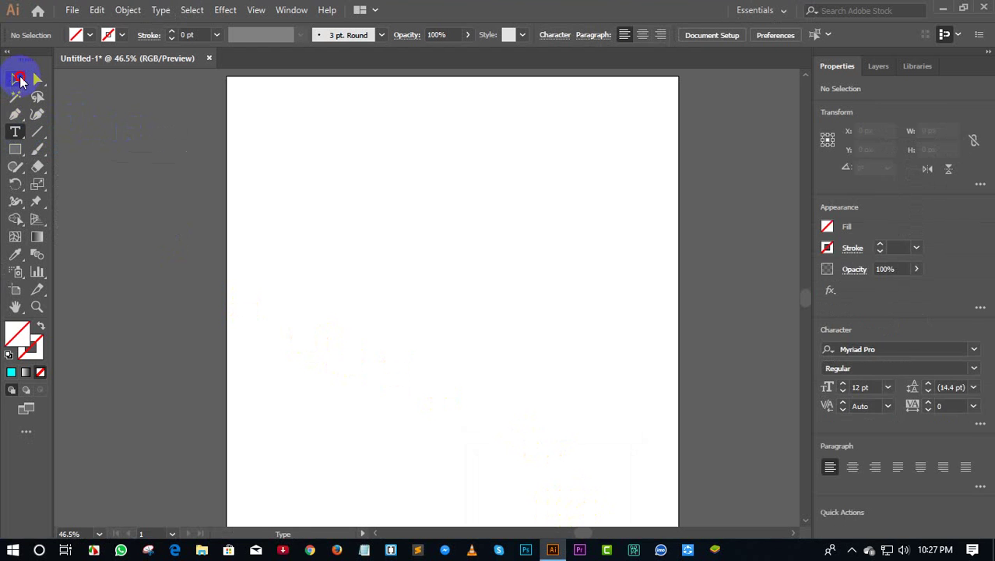
Step: Dismiss the ByteFence security notification and display all Type tool variants
left_click(15, 133)
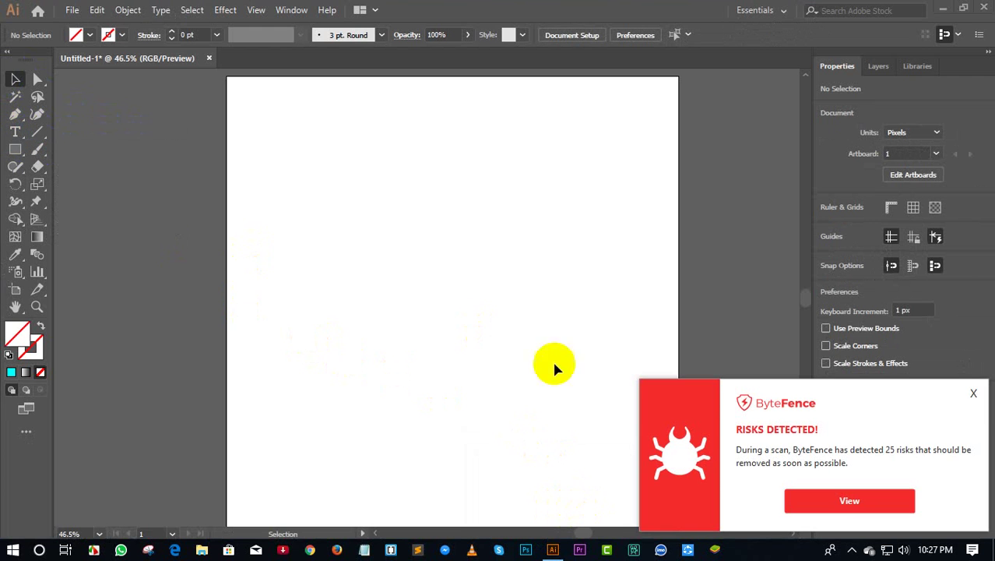
left_click(972, 392)
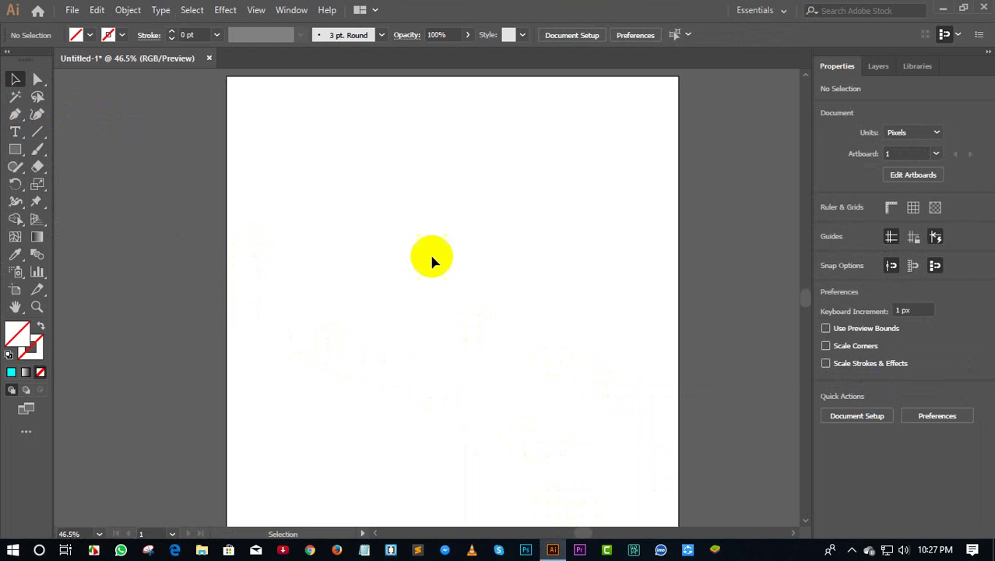
left_click_drag(15, 132, 63, 137)
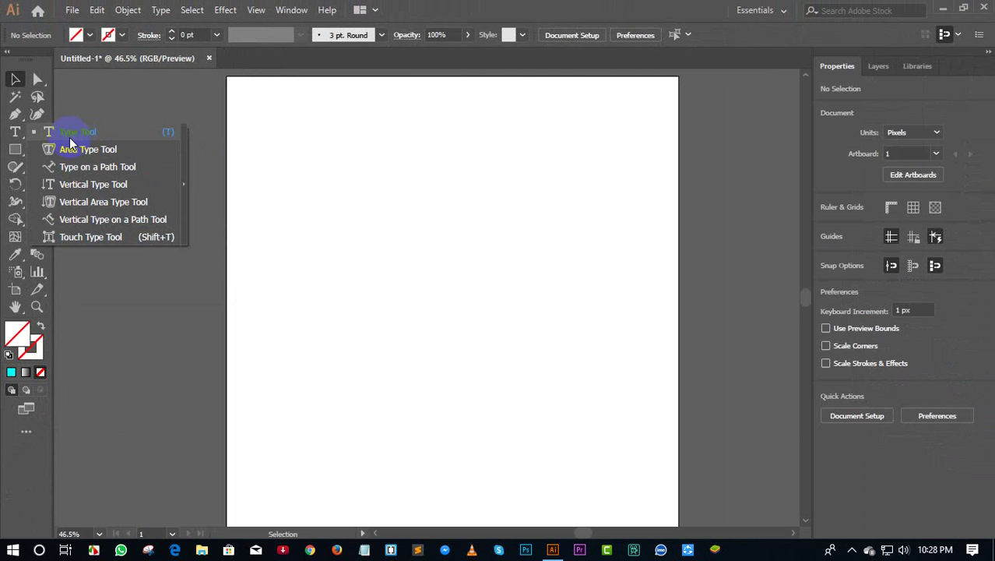
Step: Replace the placeholder with a point-text line giving the author's name, near the artboard's upper left
left_click(65, 131)
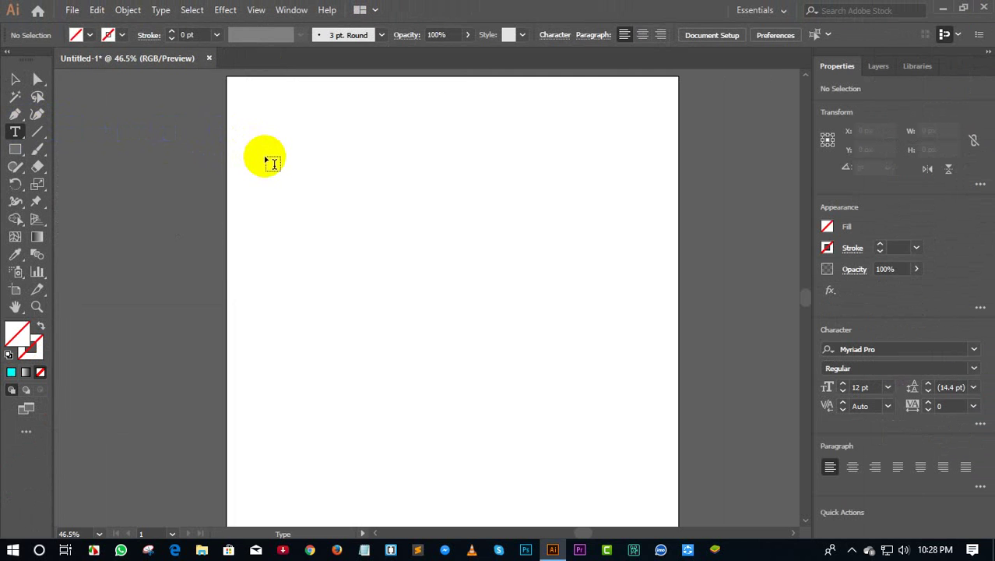
left_click(19, 133)
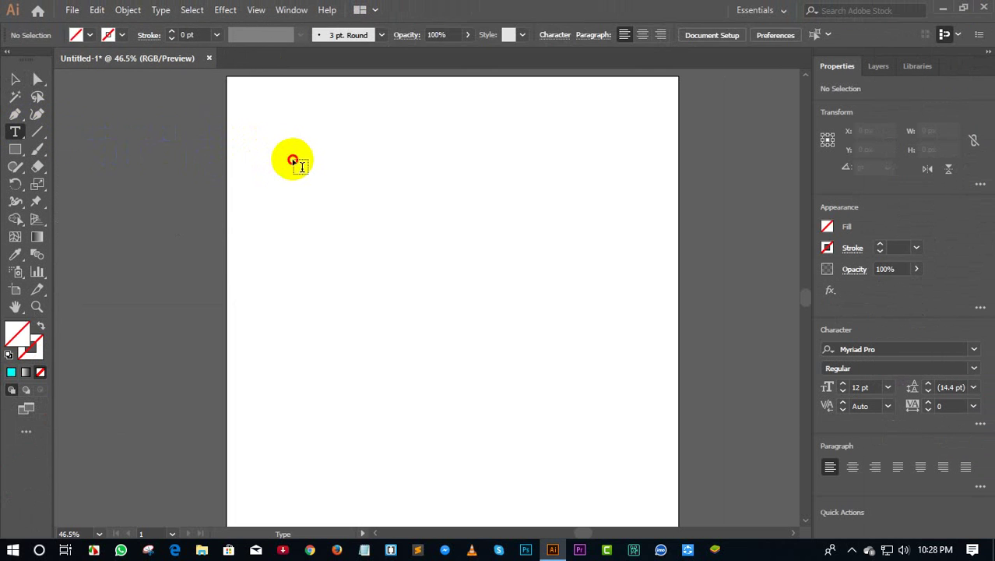
left_click(298, 161)
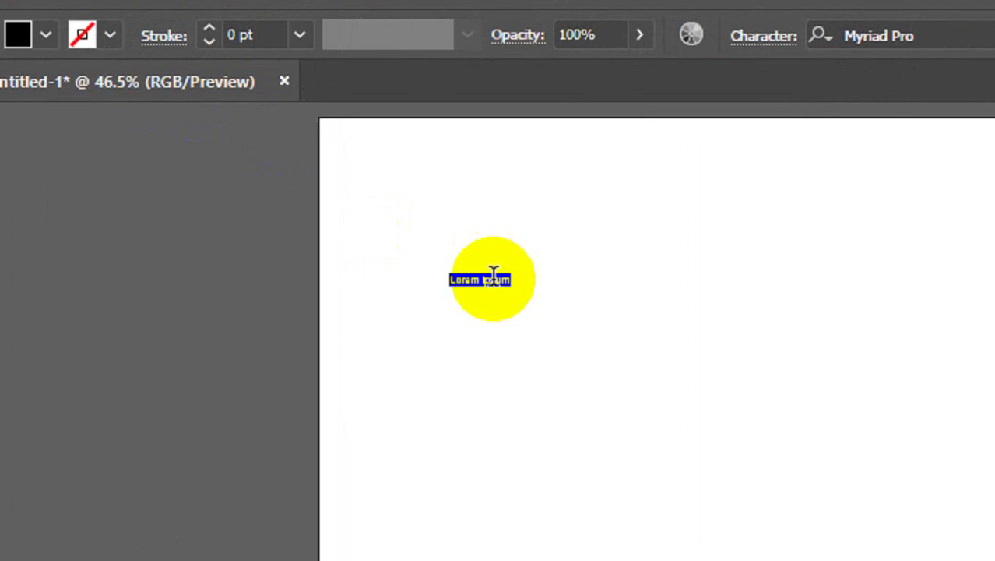
key("BackSpace")
type("e Is Tamim")
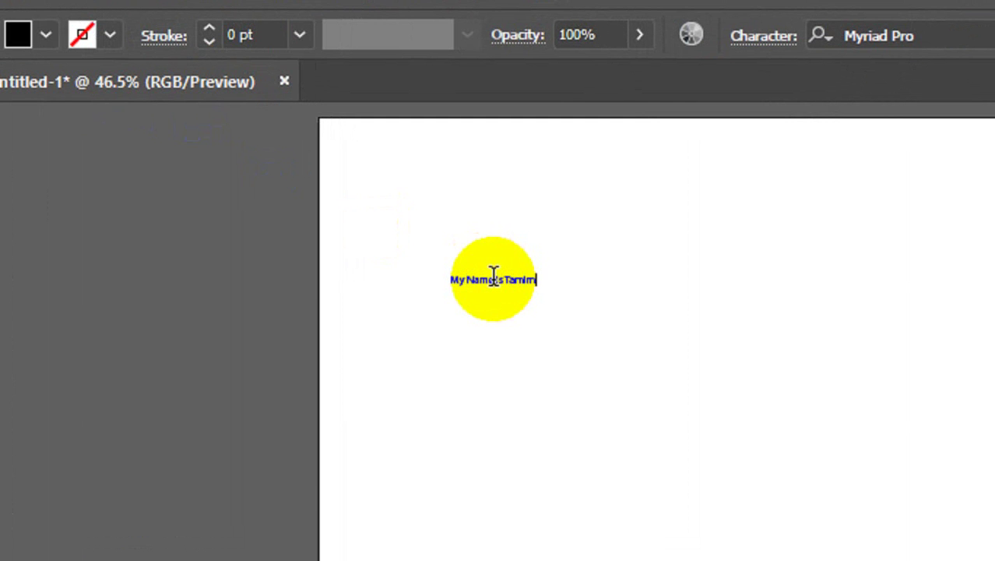
left_click(32, 153)
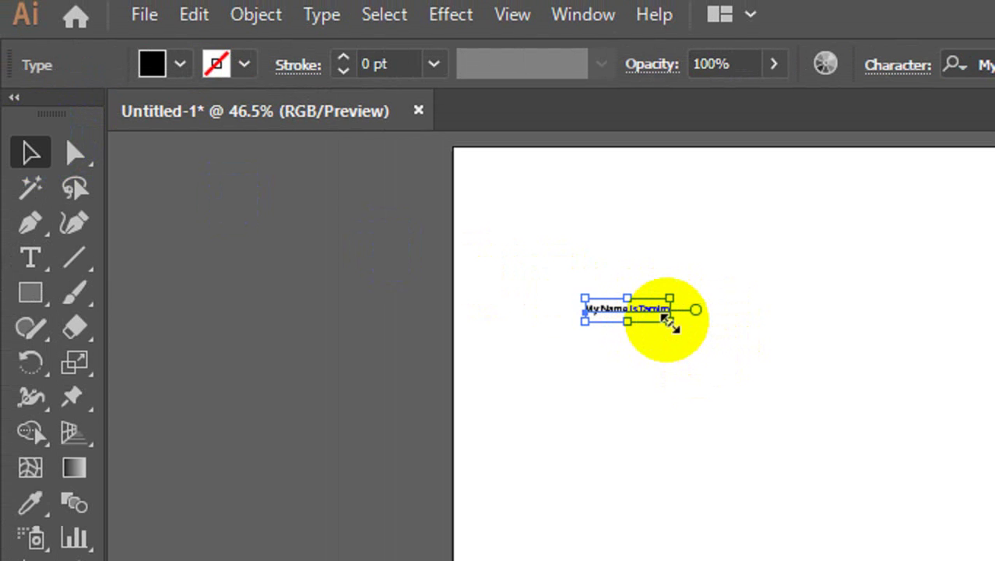
Step: Try enlarging the name text by its corner handle, then undo back to the original size
left_click_drag(668, 321, 798, 460)
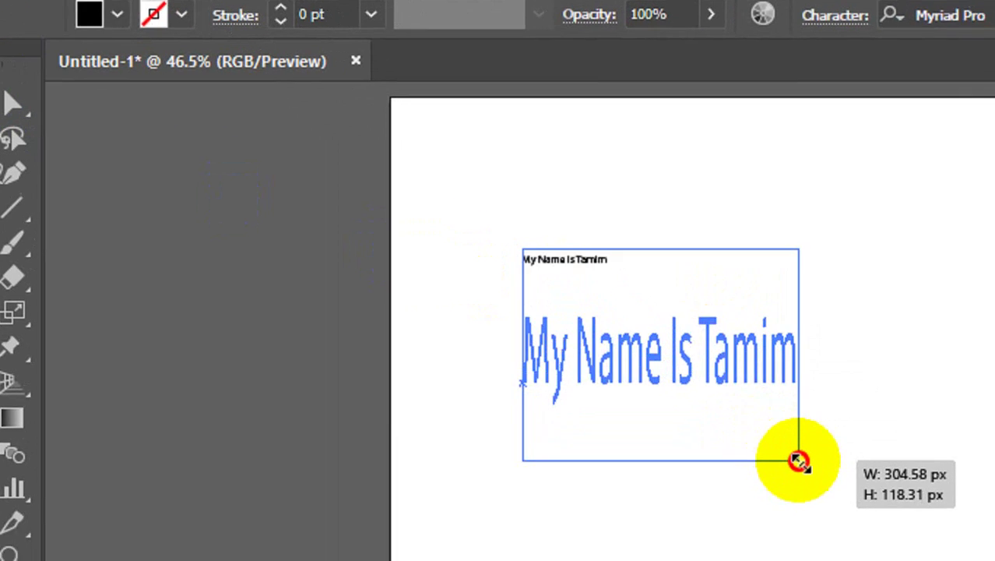
left_click_drag(798, 459, 751, 429)
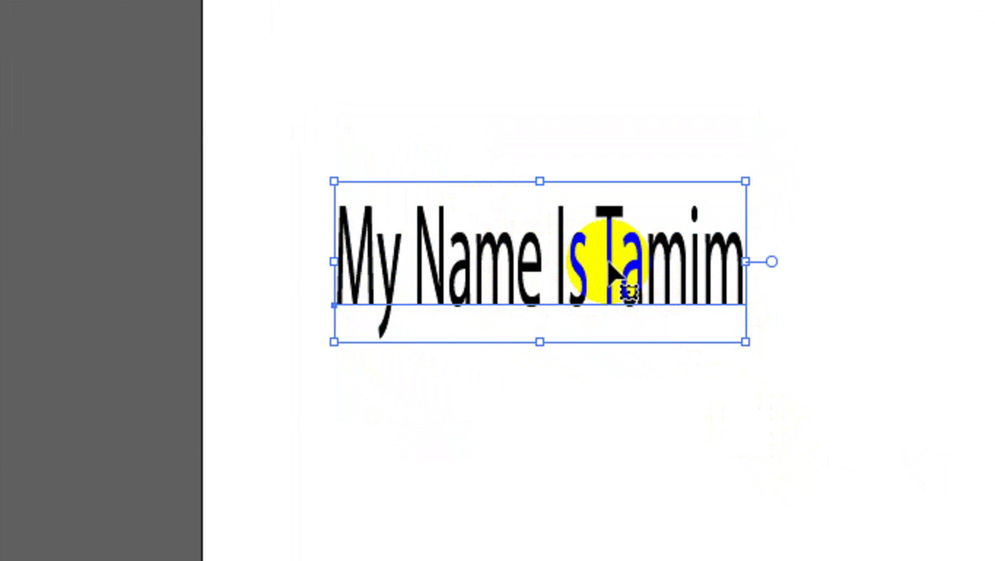
key("ctrl+shift+a")
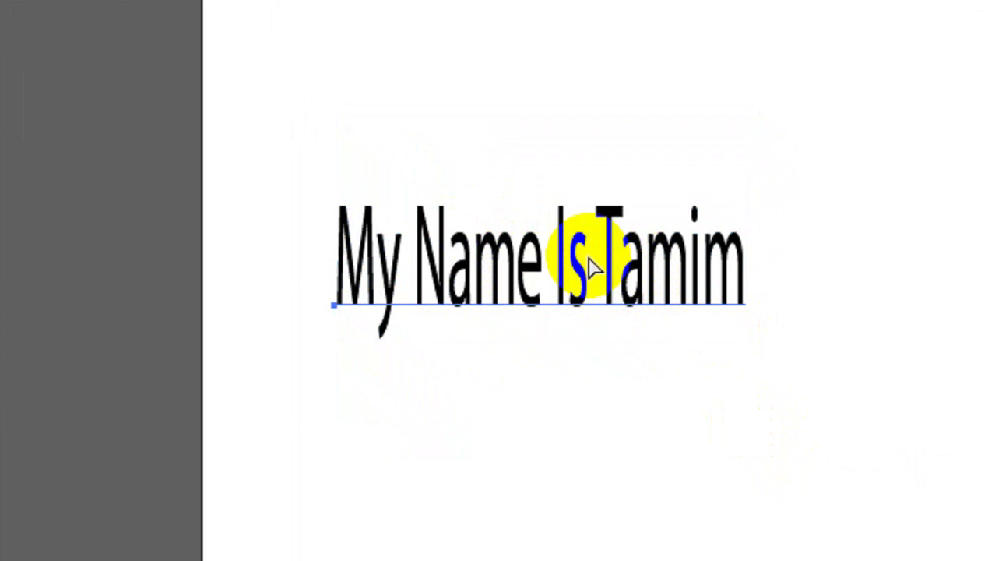
key("ctrl+0")
key("ctrl+a")
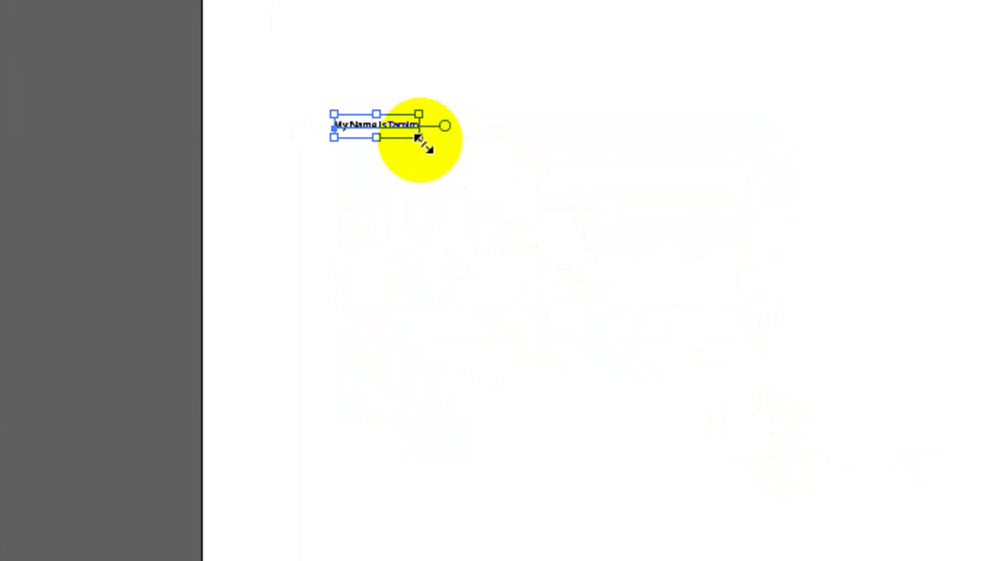
left_click_drag(417, 137, 769, 459)
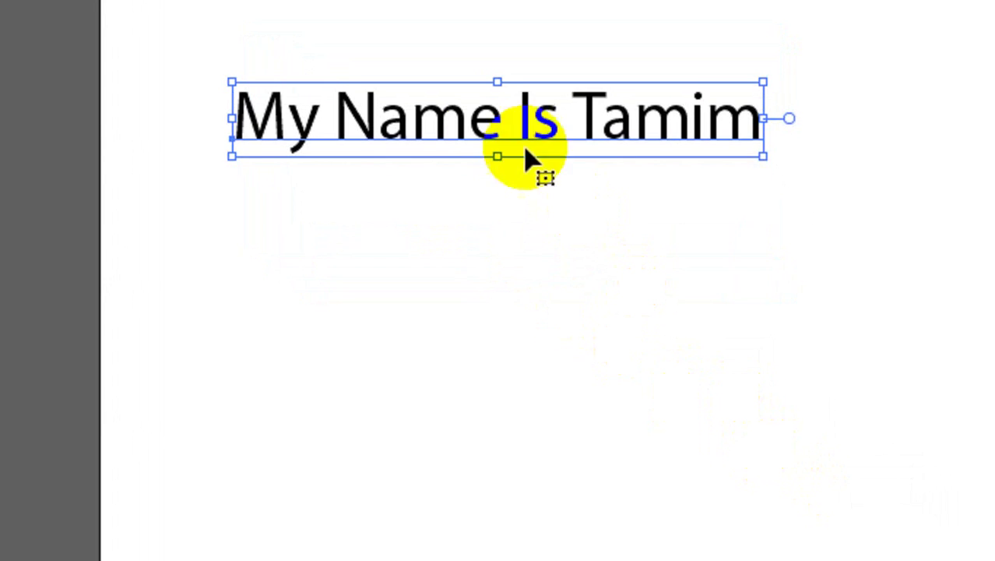
left_click_drag(751, 163, 795, 313)
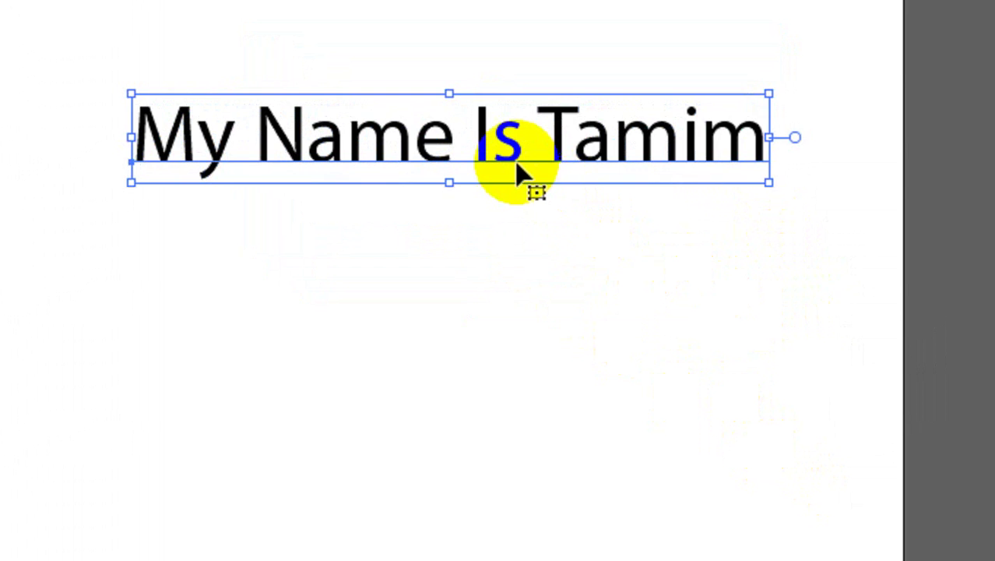
key("ctrl+z")
key("ctrl+0")
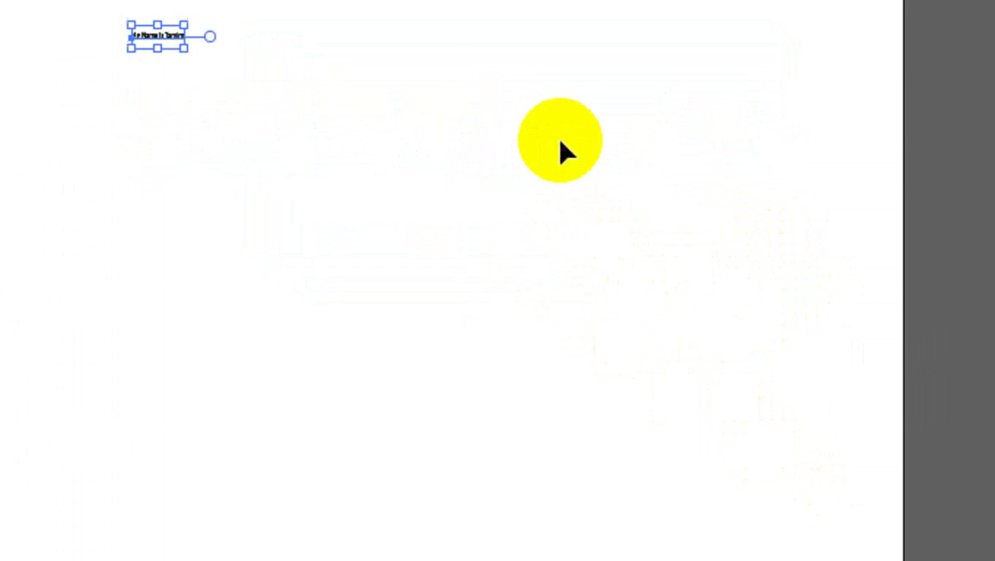
Step: Scale the name text up to about 83 pt and move it down and right
left_click(248, 145)
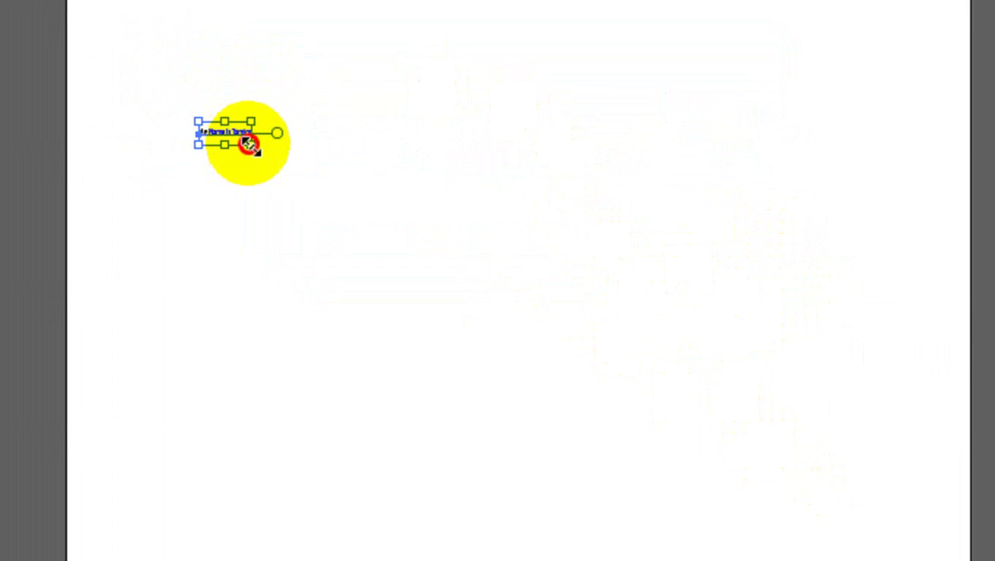
mouse_move(250, 147)
left_mouse_down()
mouse_move(340, 233)
mouse_move(453, 378)
mouse_move(522, 429)
left_mouse_up()
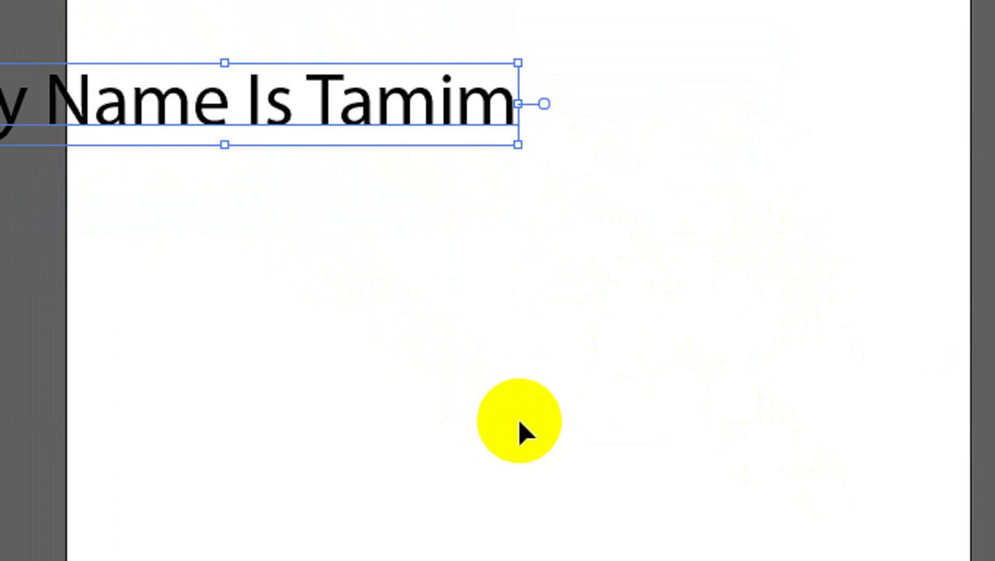
mouse_move(233, 123)
left_mouse_down()
mouse_move(413, 282)
mouse_move(527, 364)
left_mouse_up()
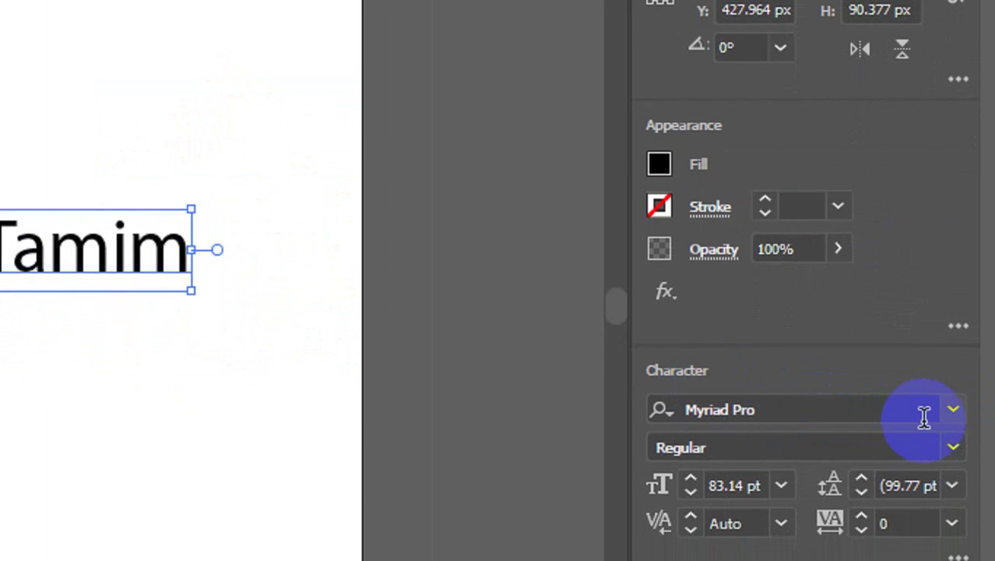
Step: Change the name line's font to Brooklyn, after briefly trying Anaphora Stencil
left_click(953, 414)
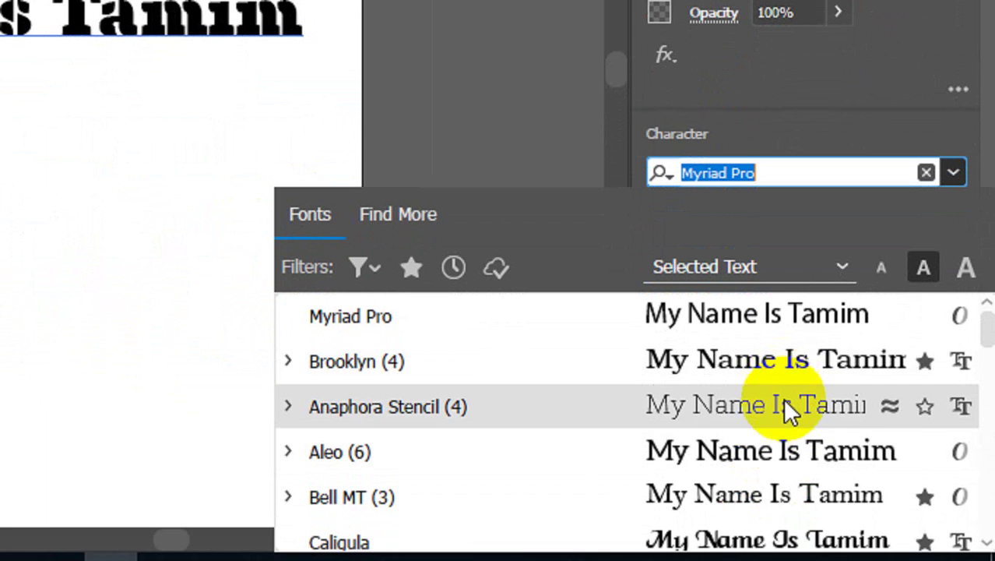
left_click(783, 403)
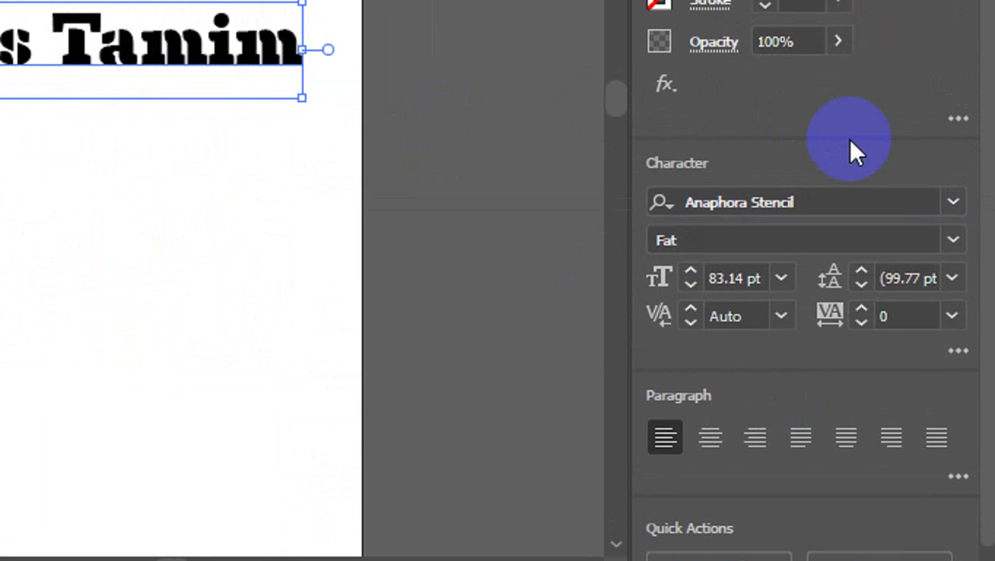
left_click(953, 172)
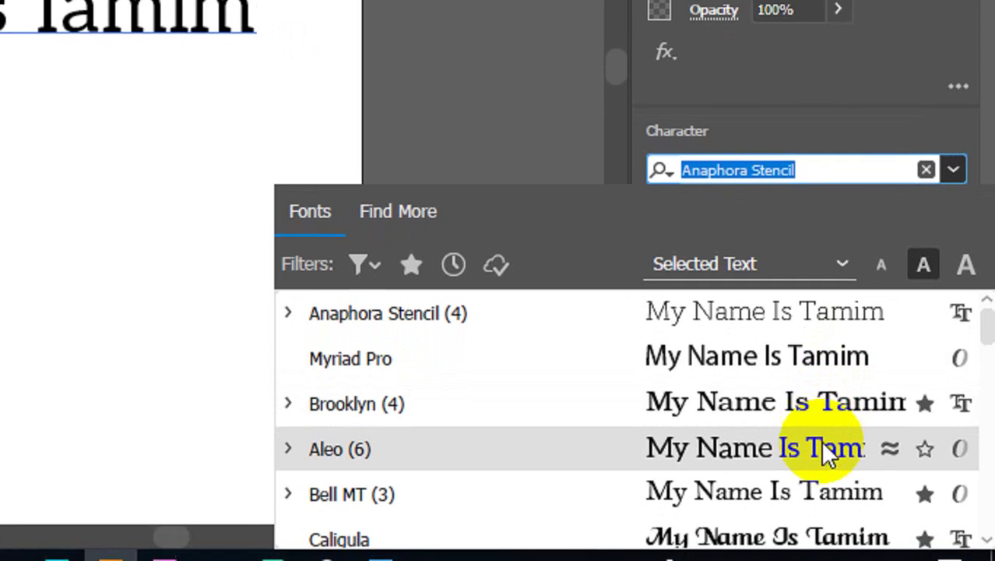
left_click(824, 399)
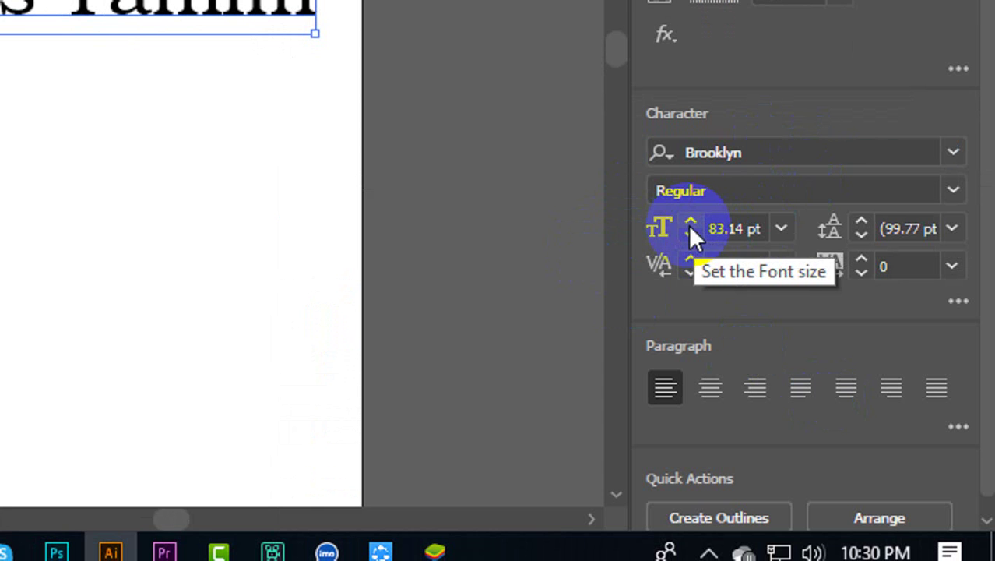
Step: Set 104 pt leading and 88 pt font size, then centre the line on the artboard
left_click(863, 223)
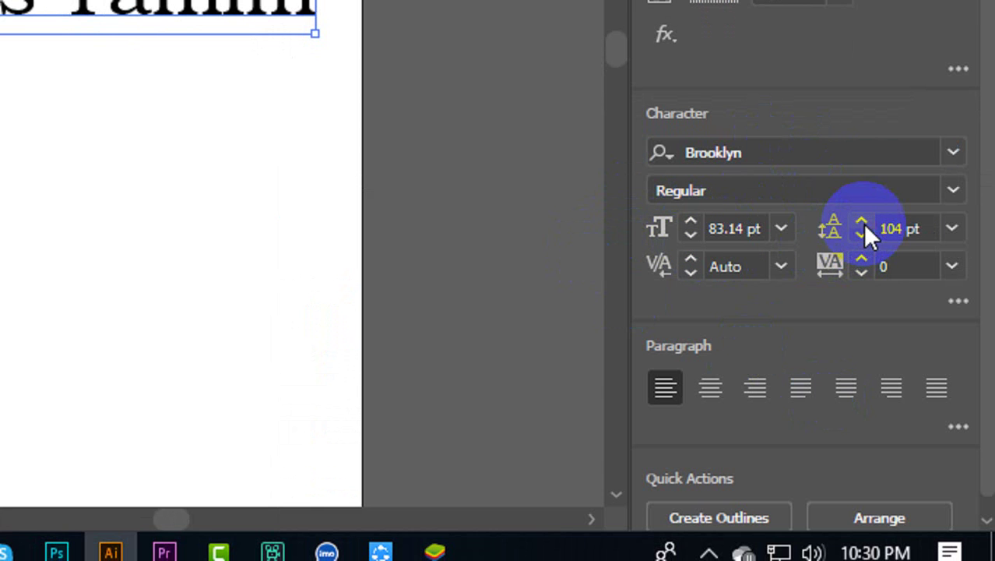
left_click(690, 221)
left_click(690, 221)
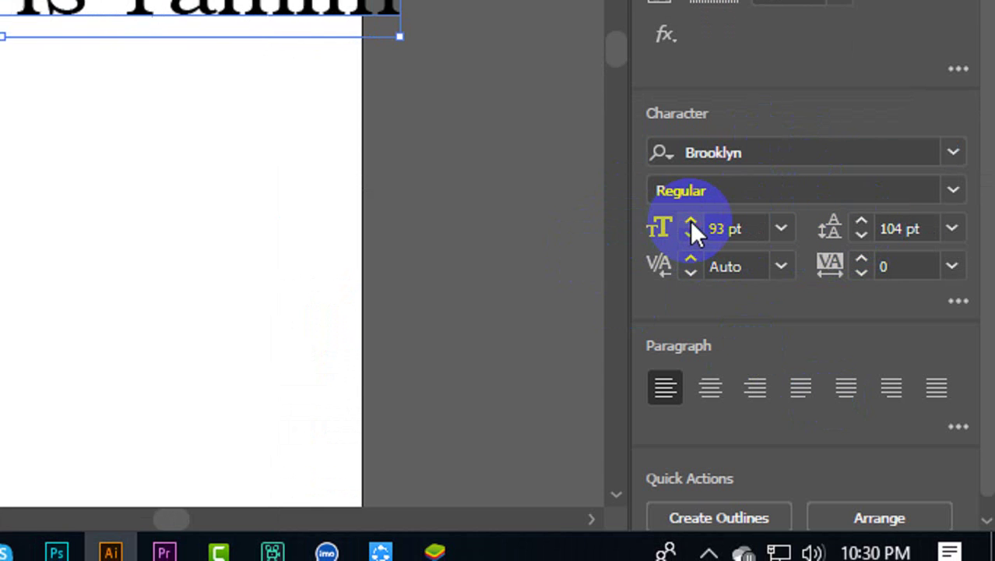
left_click(690, 240)
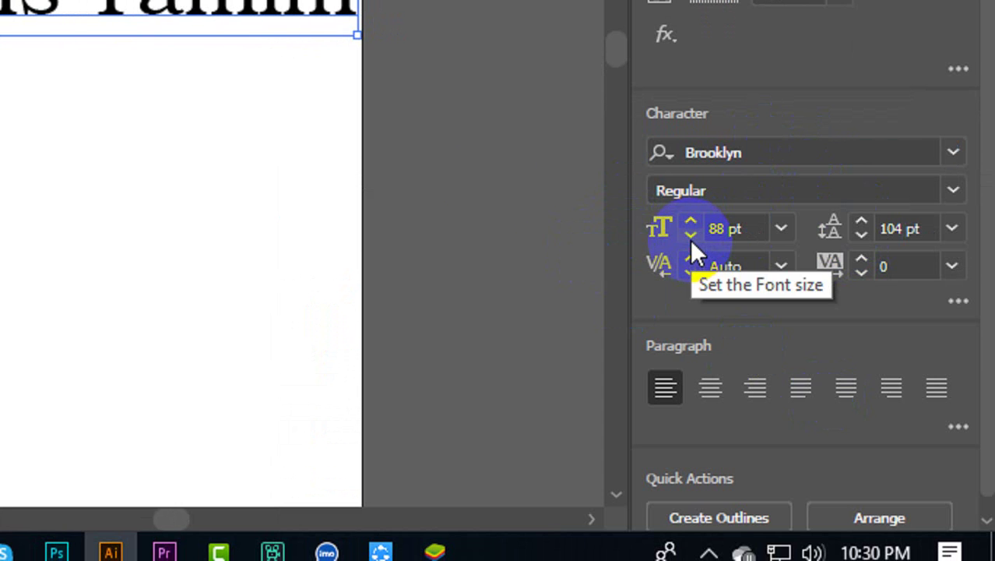
left_click_drag(231, 144, 178, 145)
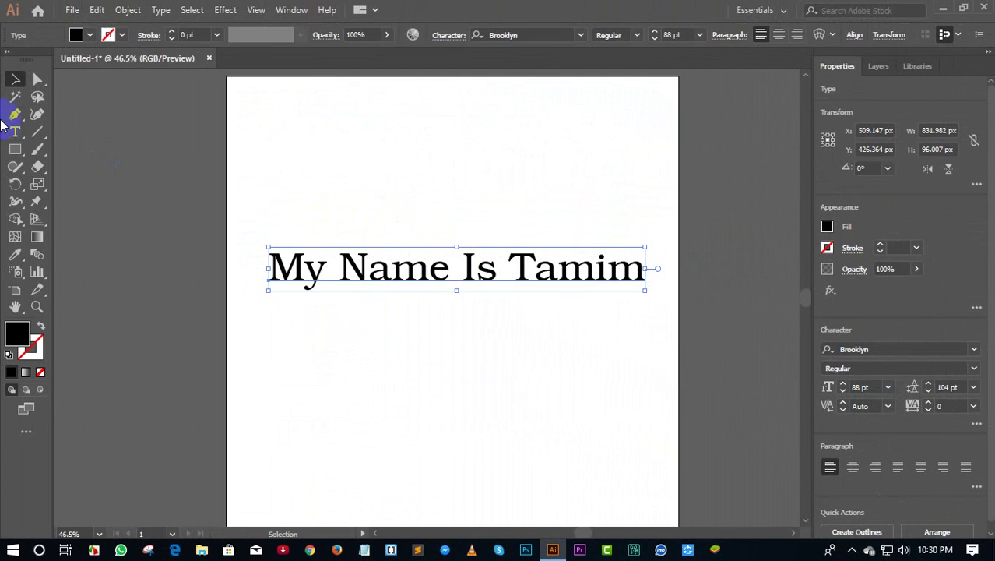
Step: Draw a rectangle above the name text
left_click(12, 134)
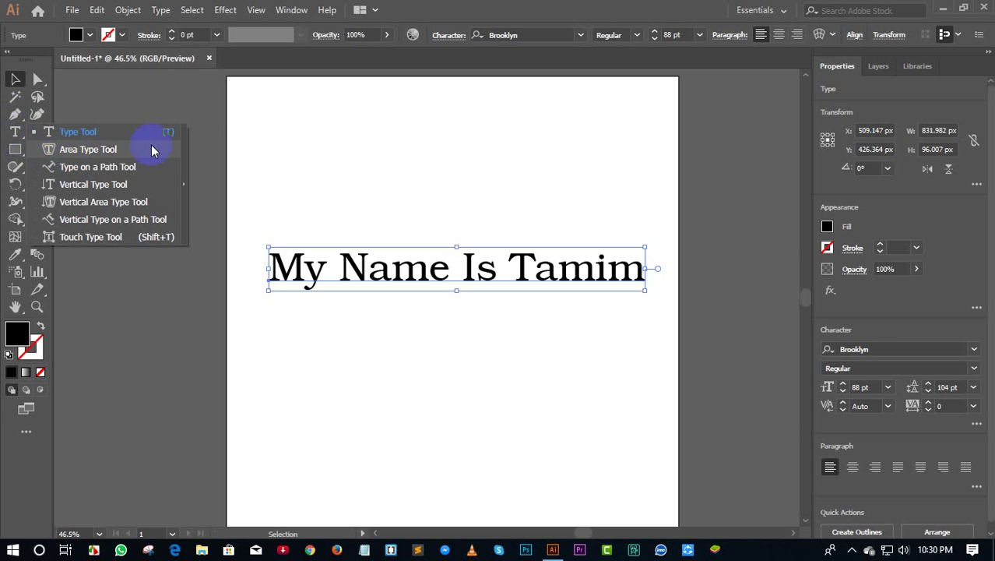
left_click(263, 156)
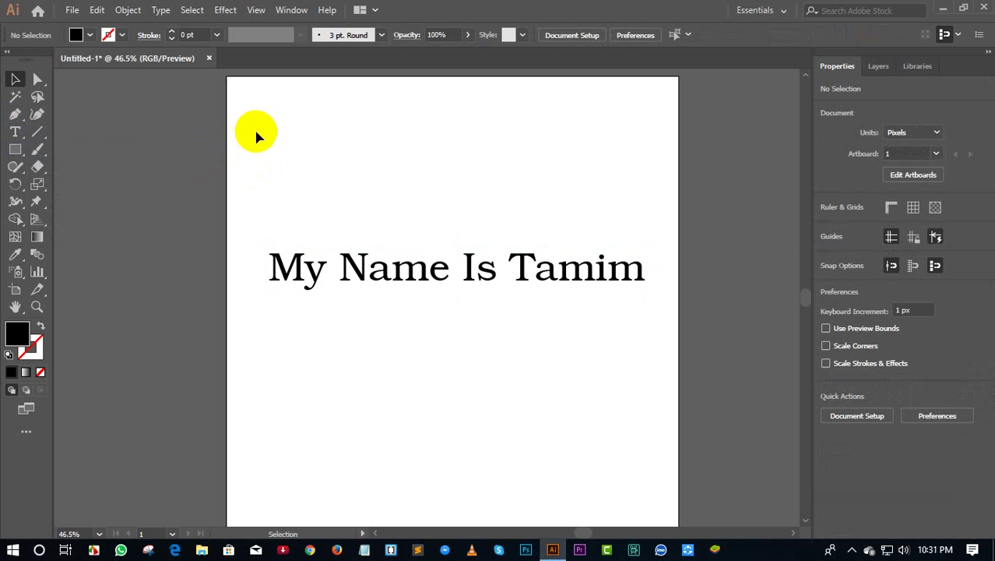
left_click(26, 150)
left_click_drag(262, 144, 545, 241)
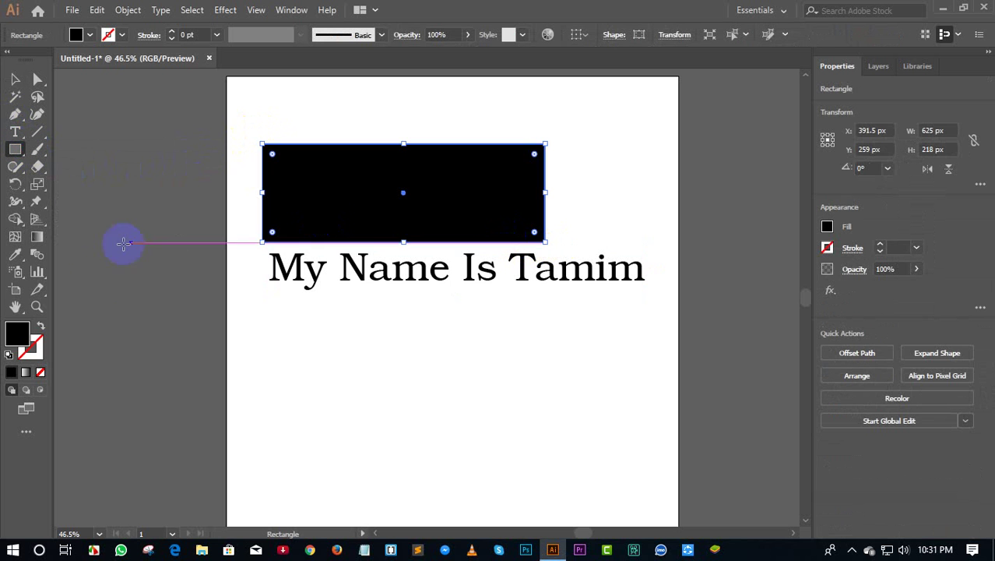
Step: Give the rectangle no fill and a 1 pt stroke
left_click(40, 374)
left_click(173, 32)
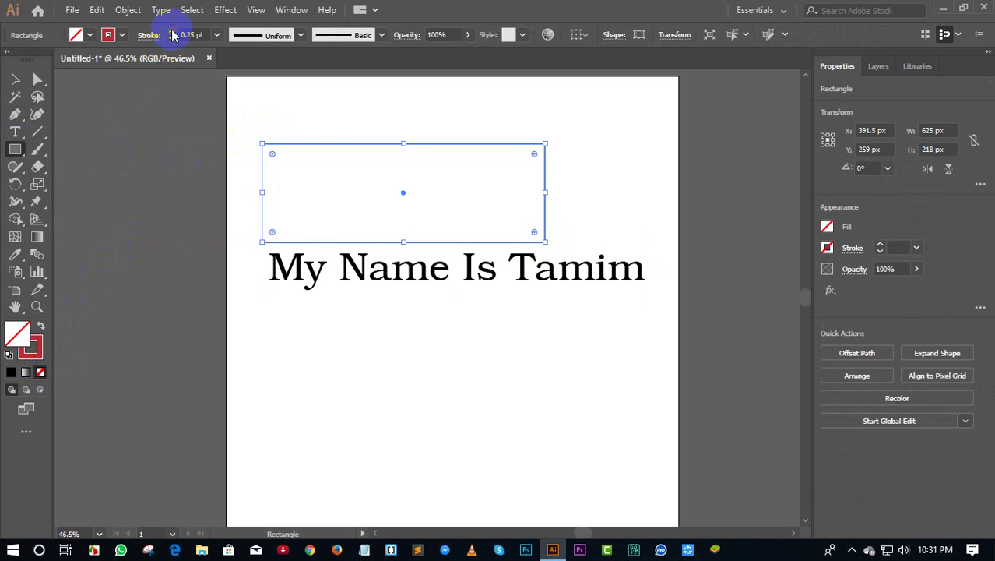
left_click(173, 32)
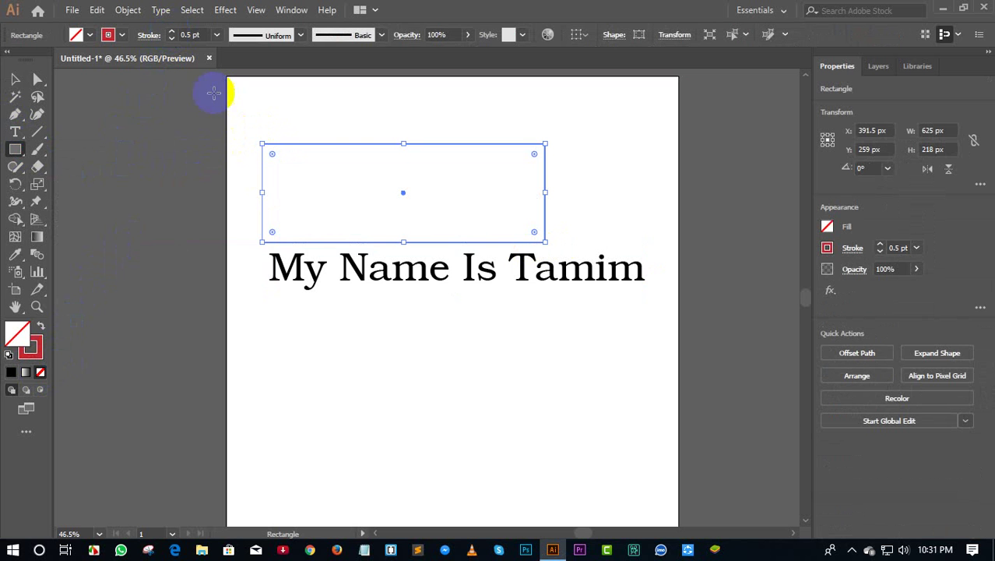
left_click(172, 32)
left_click(173, 32)
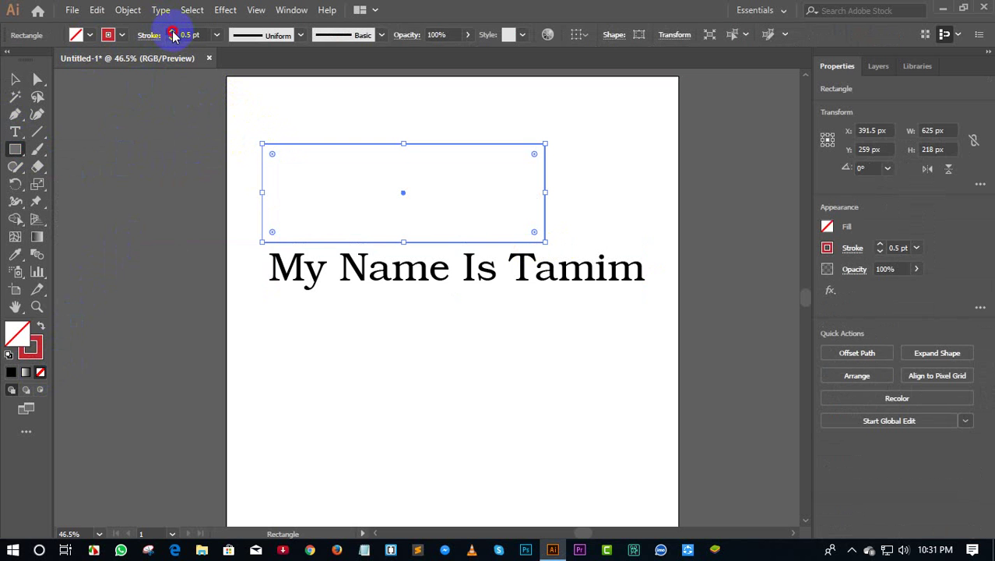
Step: Move the rectangle up slightly above the name line
left_click(15, 79)
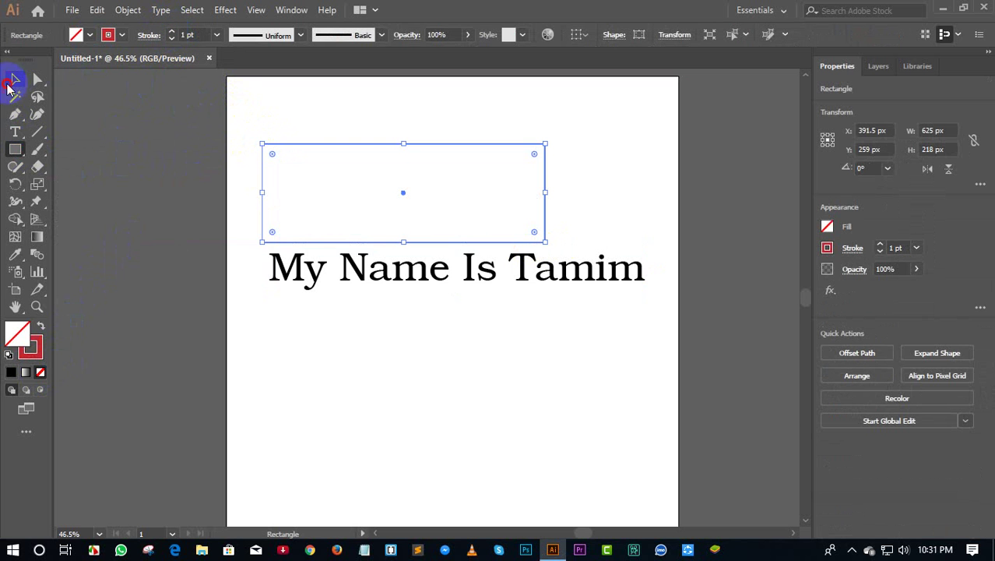
left_click(203, 105)
left_click_drag(282, 144, 282, 112)
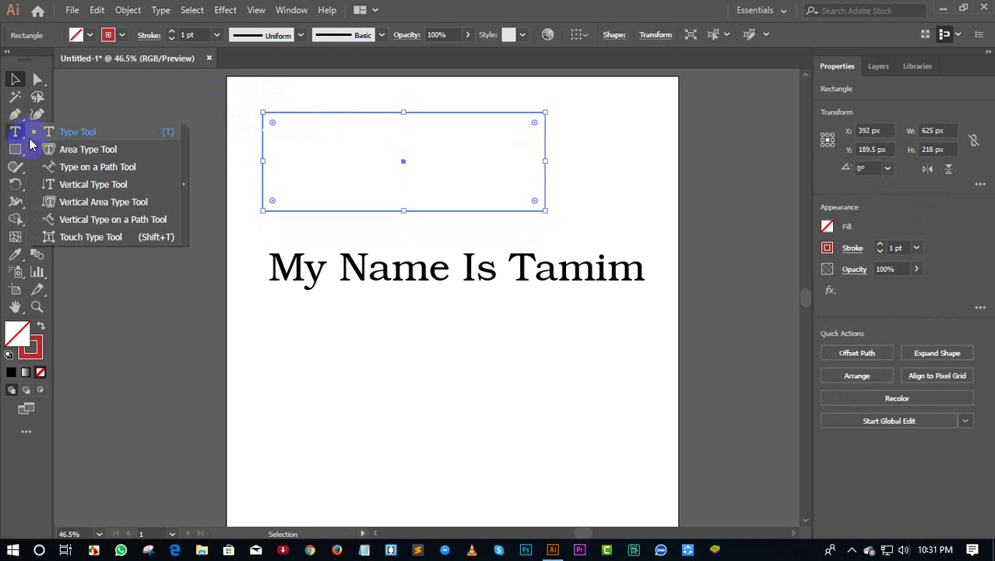
left_click_drag(17, 136, 74, 154)
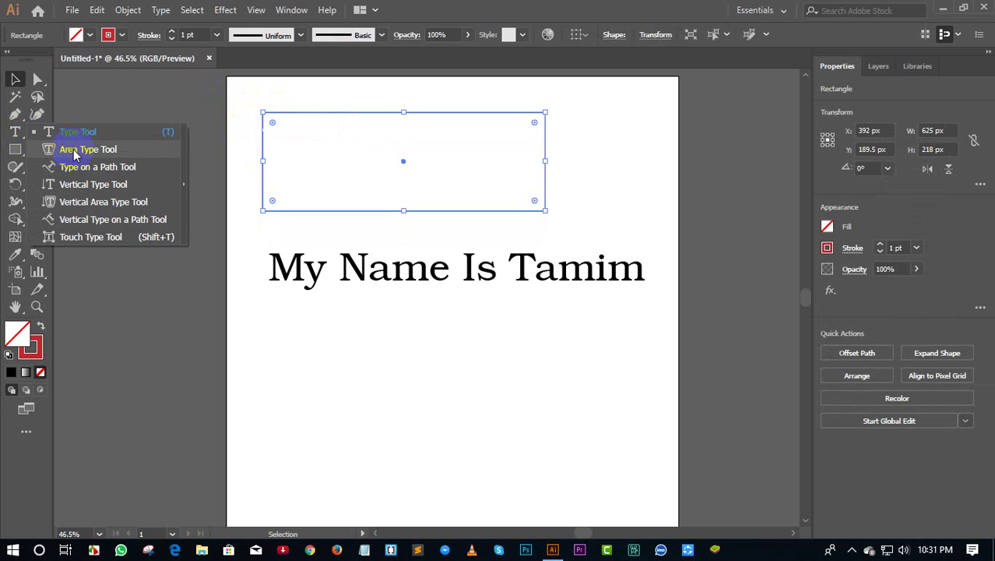
Step: Fill the rectangle with placeholder area type using the Area Type Tool
left_click(74, 150)
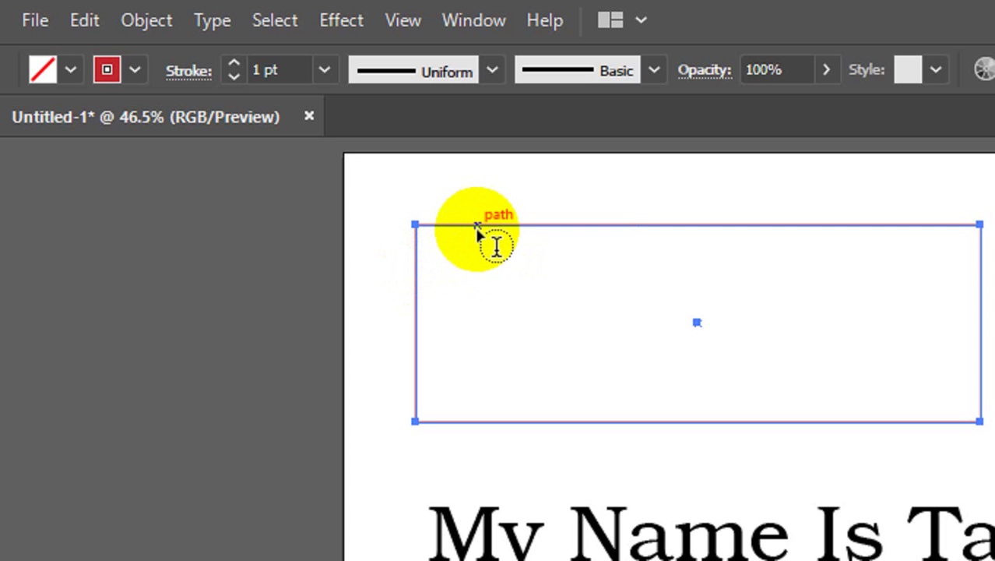
left_click(477, 226)
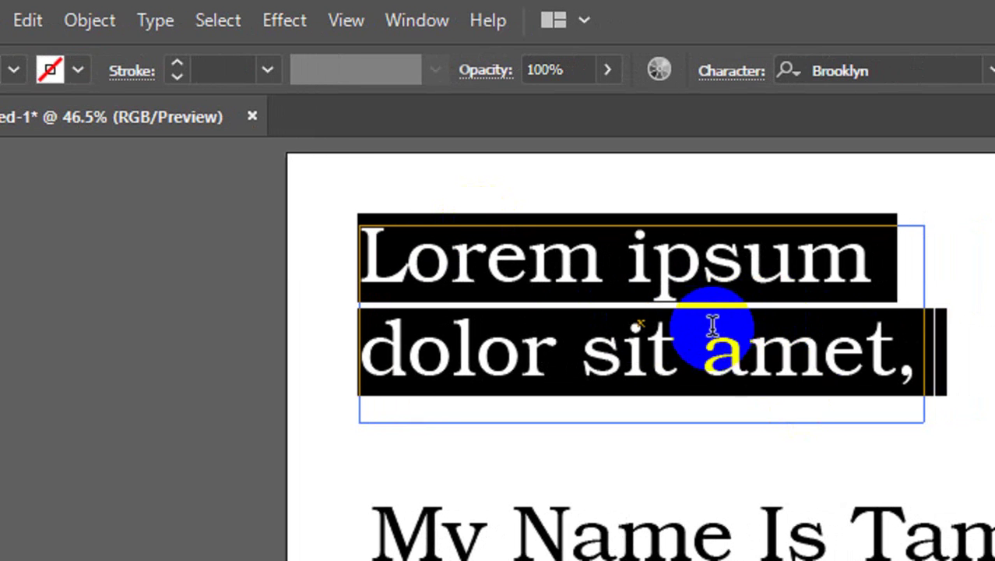
key("Escape")
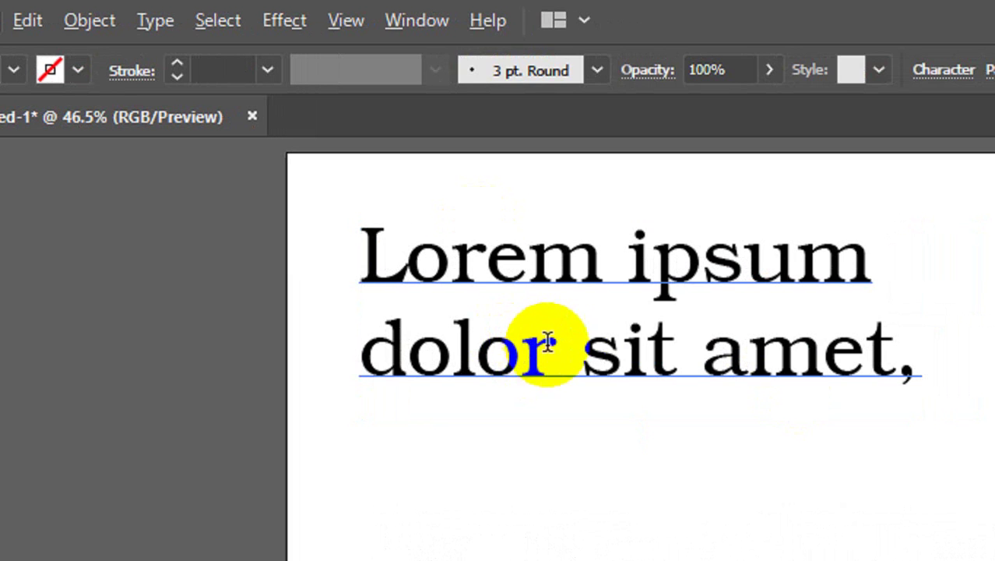
Step: Replace the placeholder with 'My Name Is' plus the author's name, without the trailing comma
left_click(582, 348)
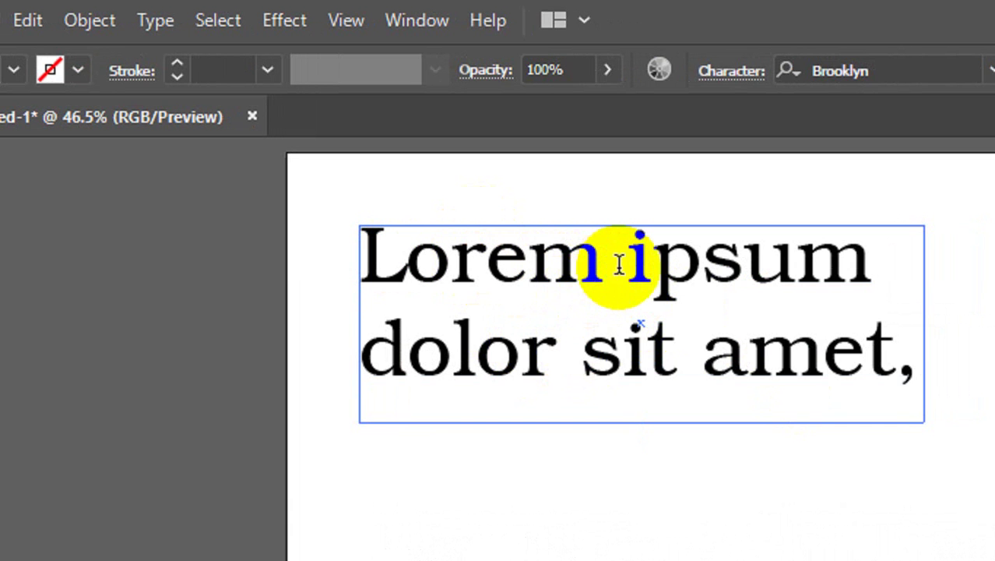
mouse_move(766, 354)
left_mouse_down()
mouse_move(615, 360)
mouse_move(263, 340)
mouse_move(240, 260)
mouse_move(265, 272)
left_mouse_up()
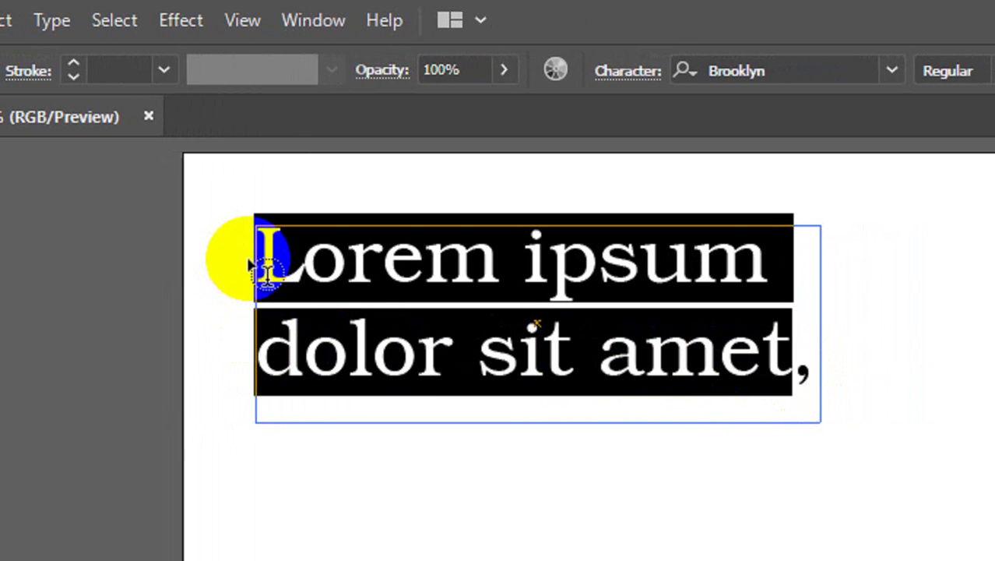
type("My ")
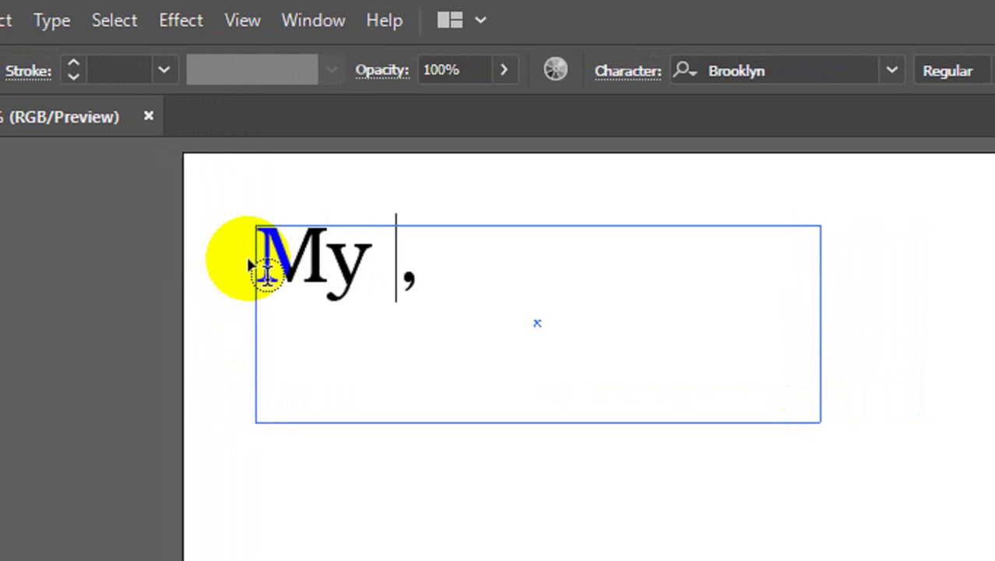
type("Na")
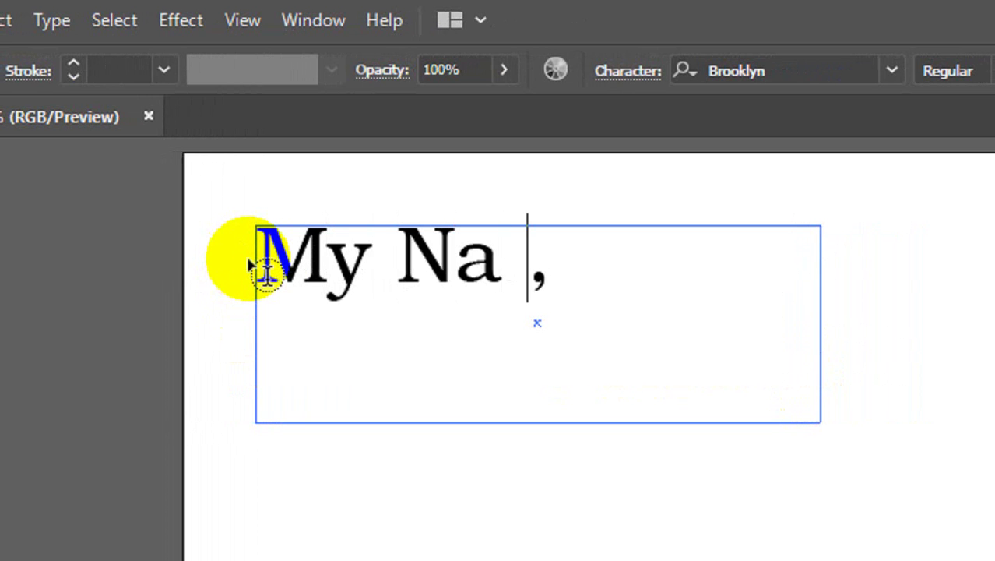
key("BackSpace")
type("m")
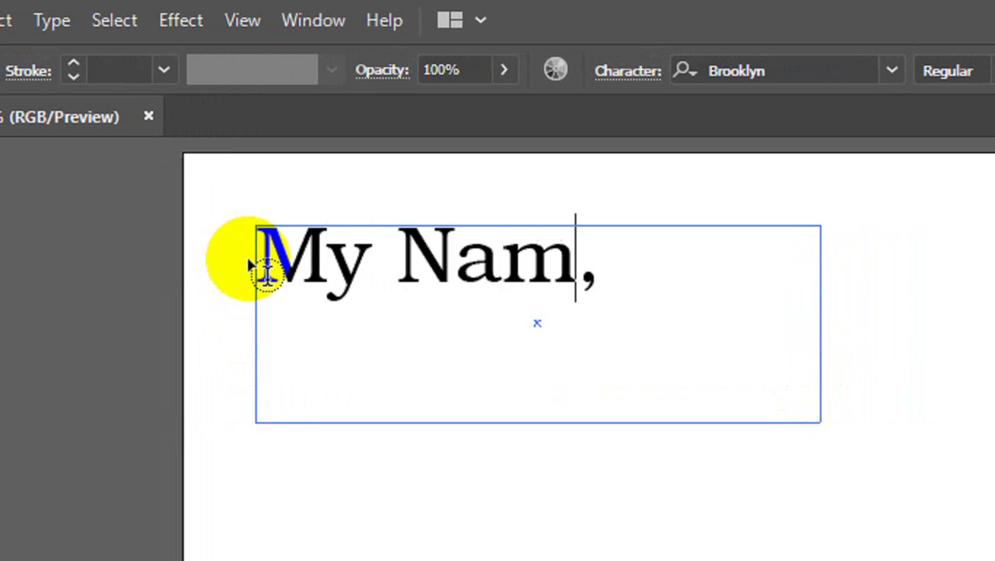
type("e Is ")
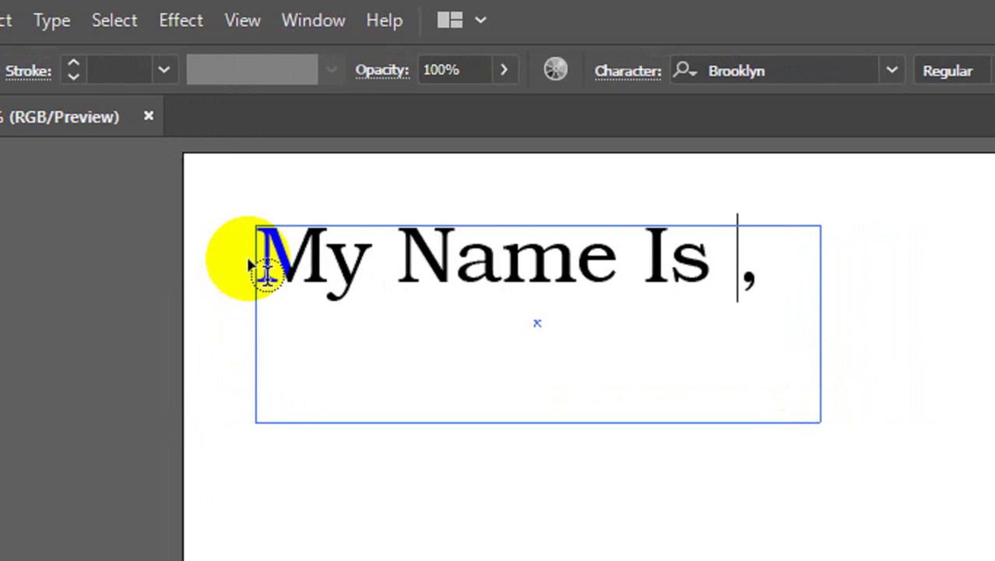
type("Tam")
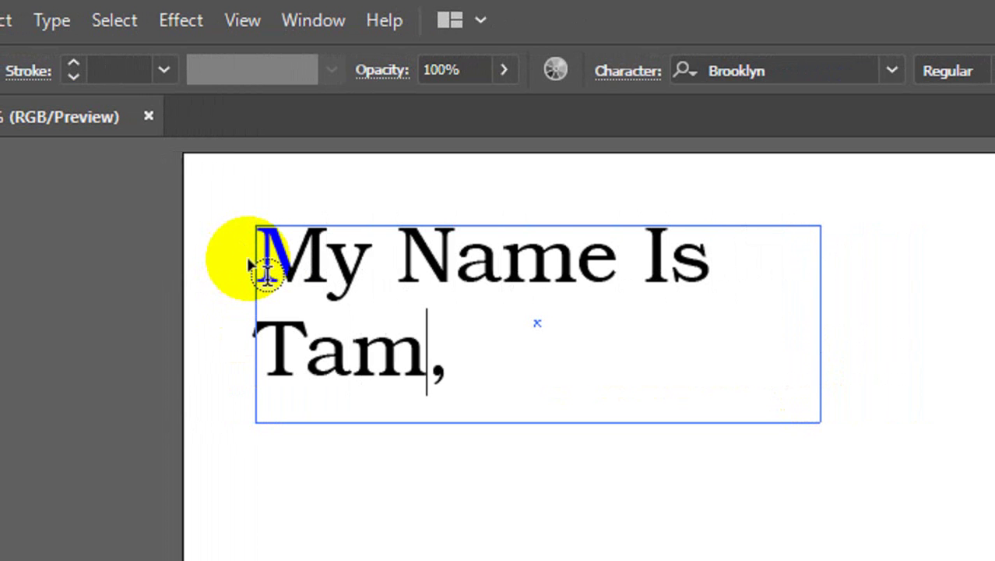
type("u")
key("BackSpace")
type("i")
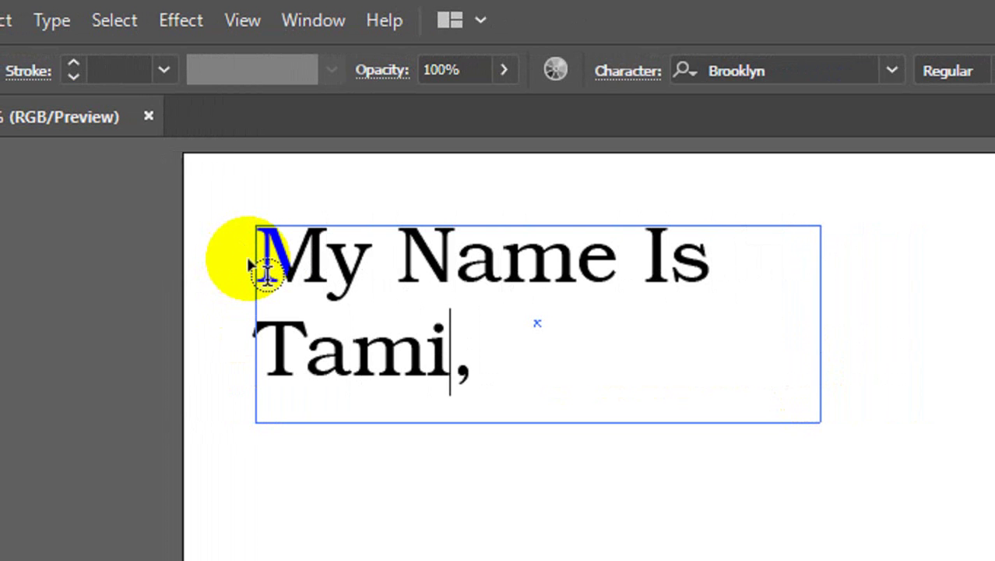
type("m")
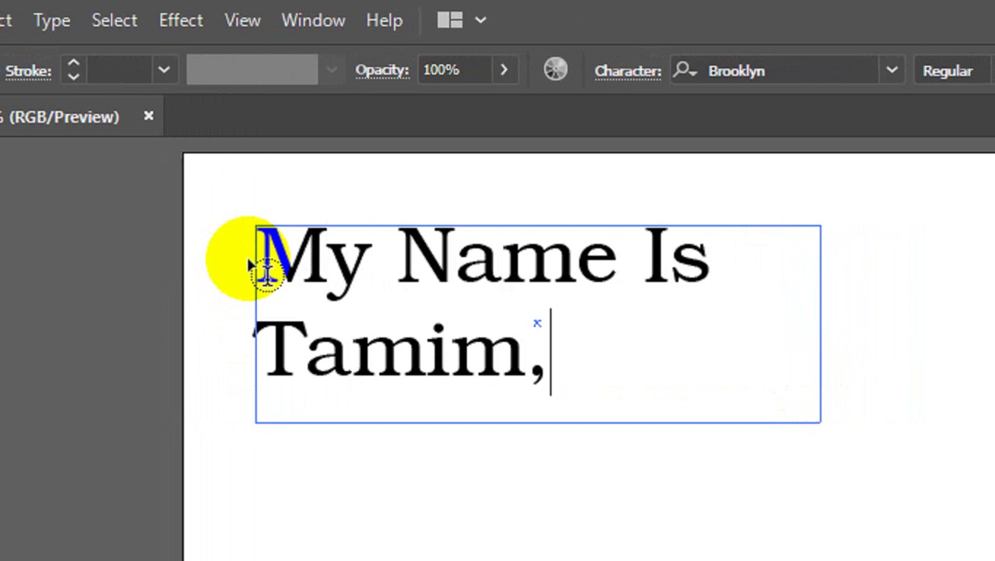
key("BackSpace")
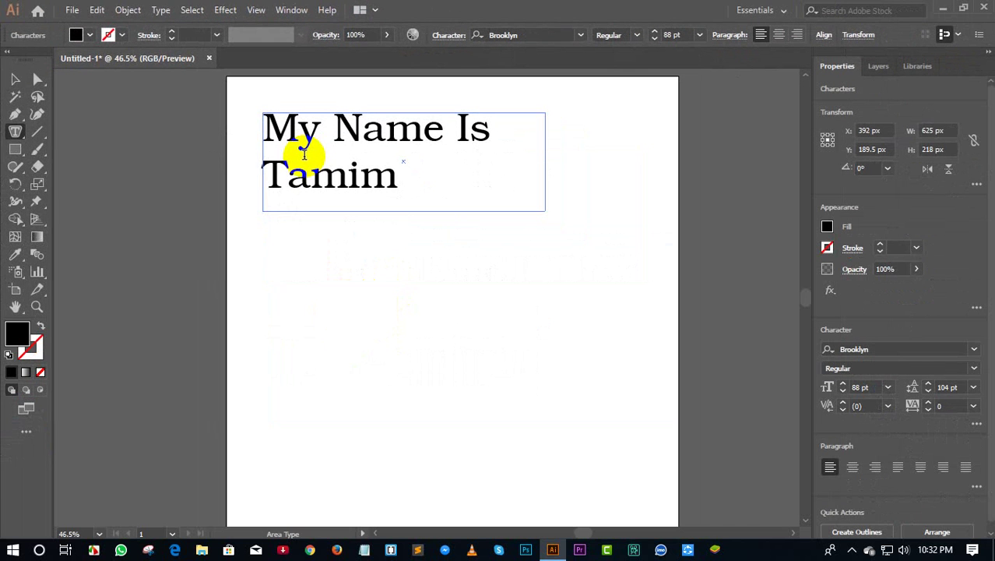
key("Escape")
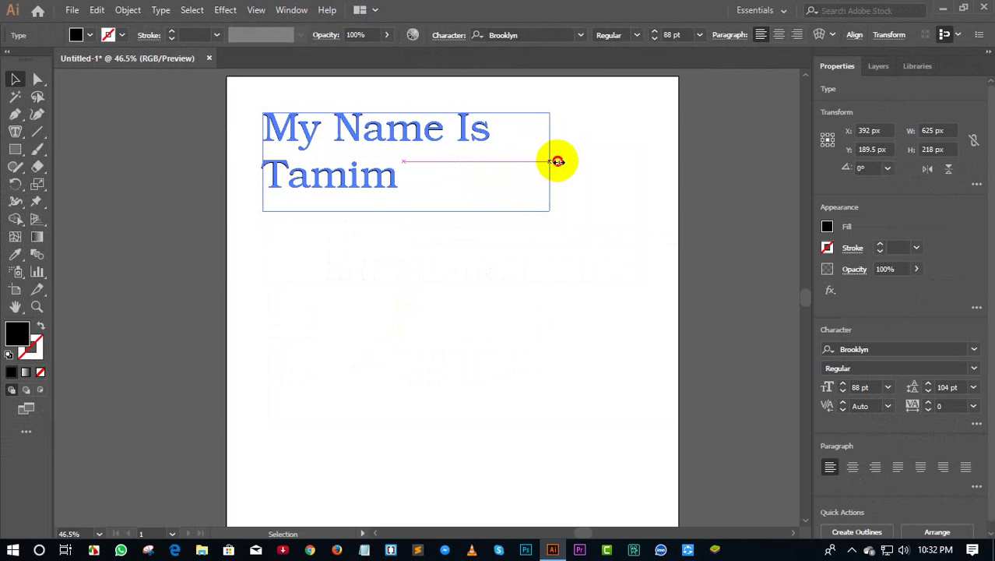
Step: Widen and heighten the area text frame so the name fits on line one
left_click_drag(544, 163, 685, 161)
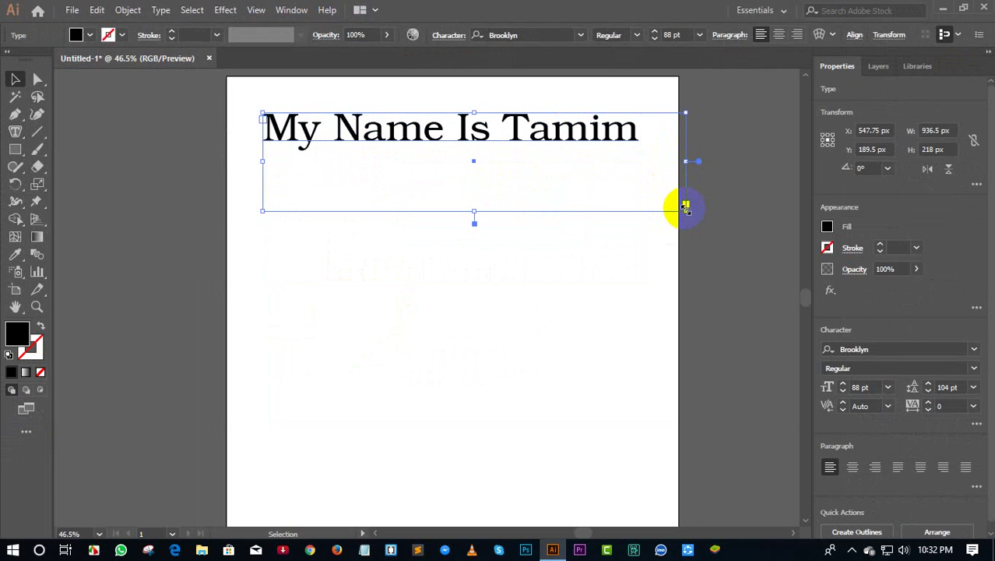
left_click_drag(685, 206, 732, 272)
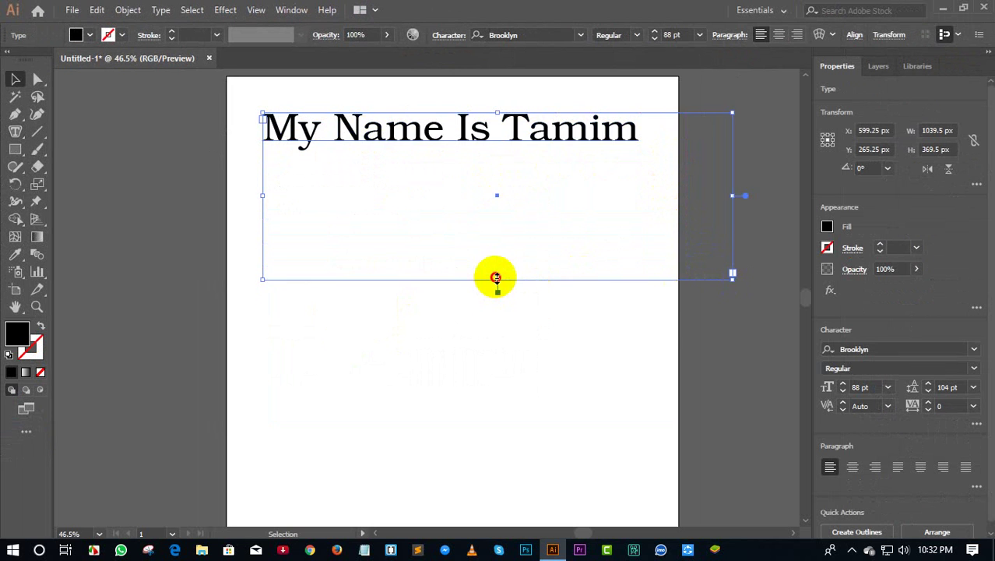
left_click_drag(495, 277, 496, 334)
Step: Append the letters 'bg-dhdgn dgtjnghfmn', then delete the whole text frame
double_click(649, 134)
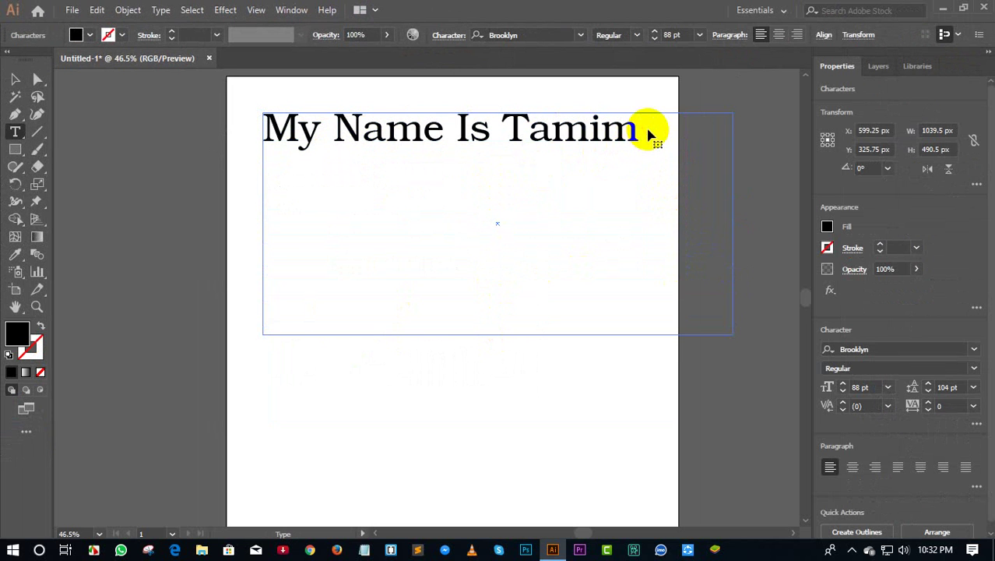
type("bg-dhdgn")
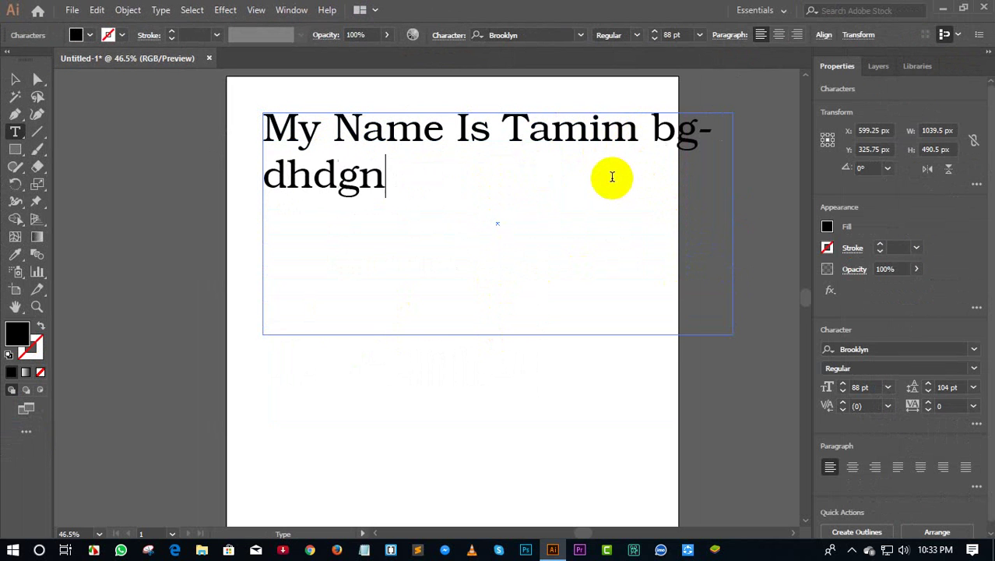
type(" dgtjnghfmn")
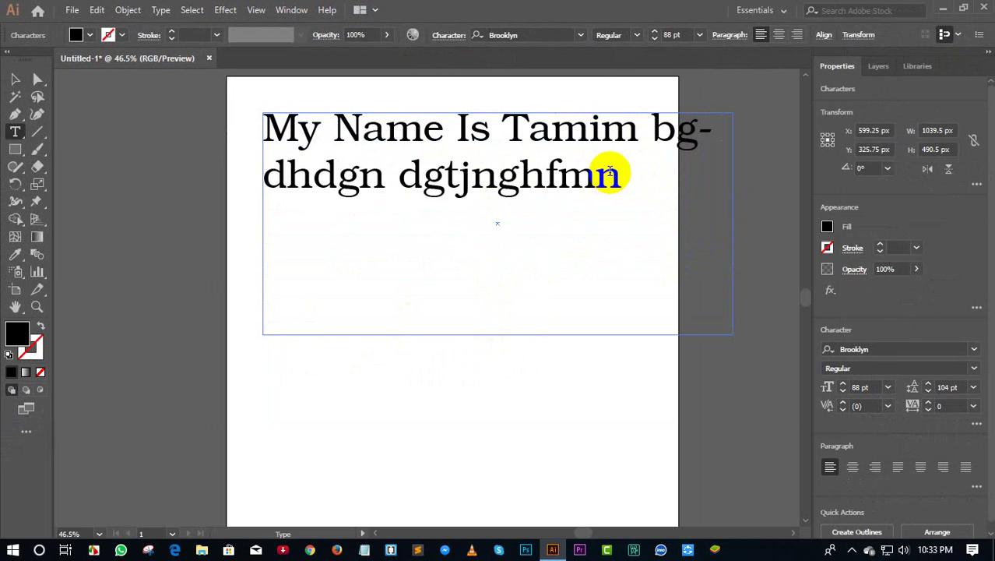
key("Escape")
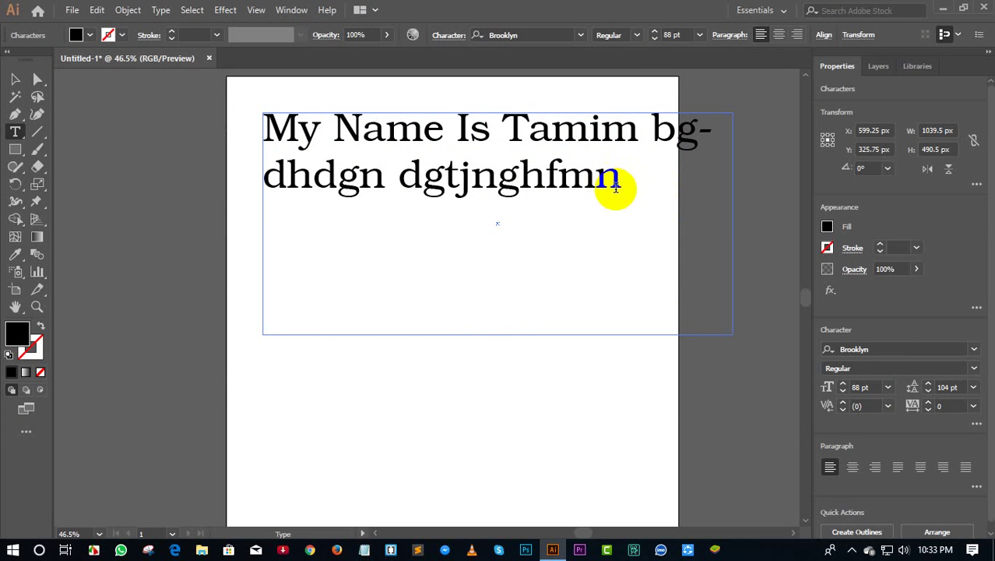
left_click(610, 187)
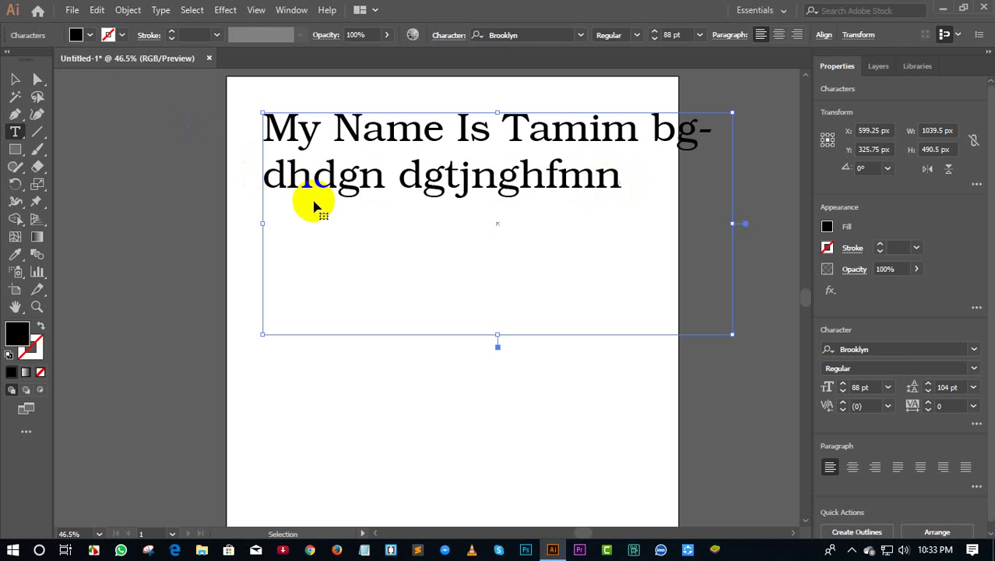
key("Escape")
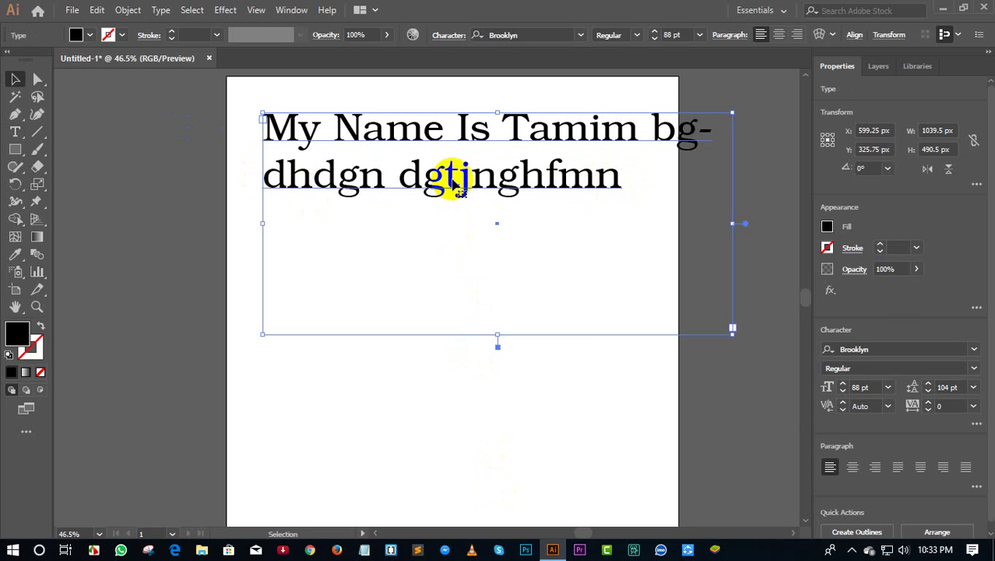
key("Delete")
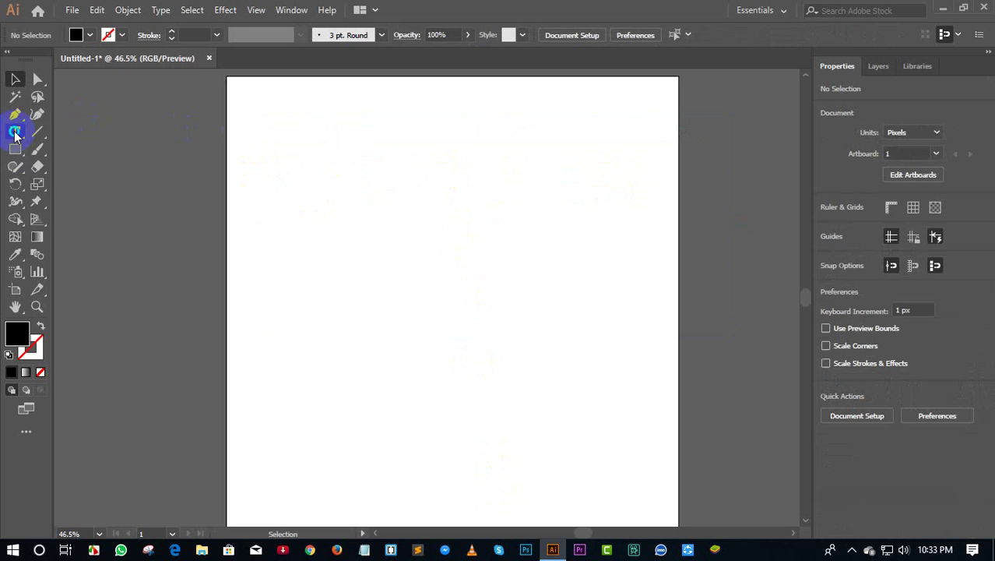
Step: Draw a large rounded rectangle across the artboard centre and round its corners further
left_click_drag(15, 133, 56, 166)
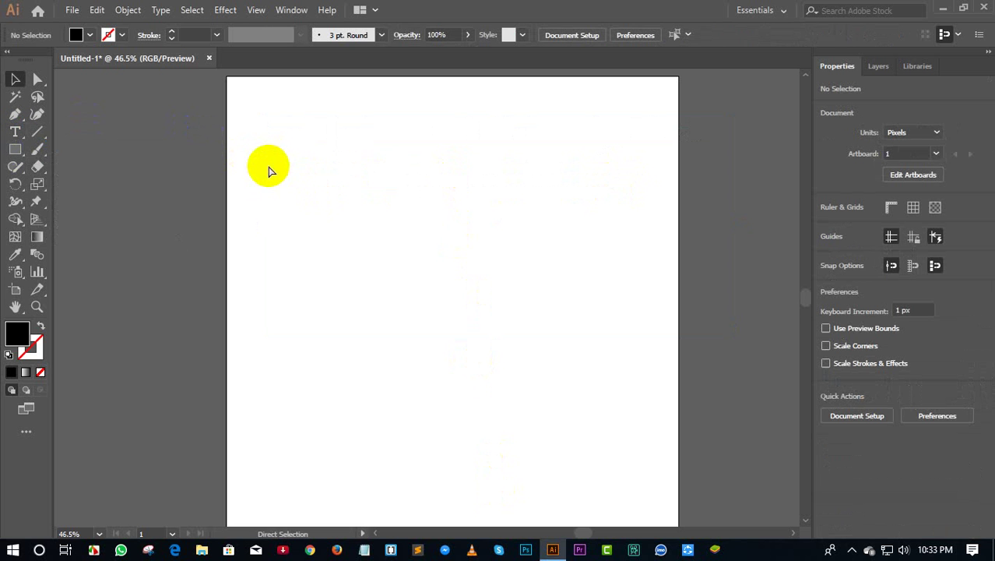
left_click(16, 157)
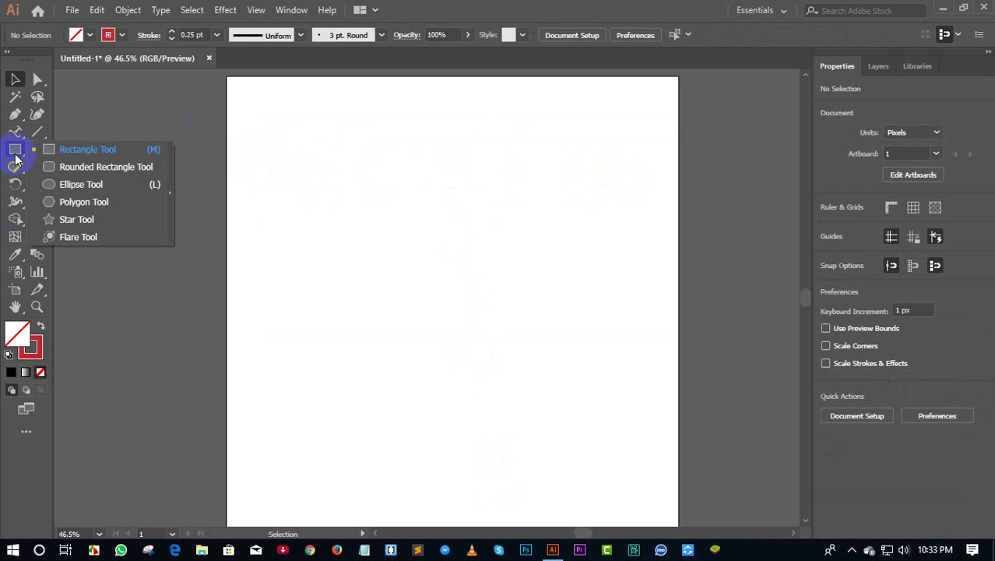
left_click(16, 132)
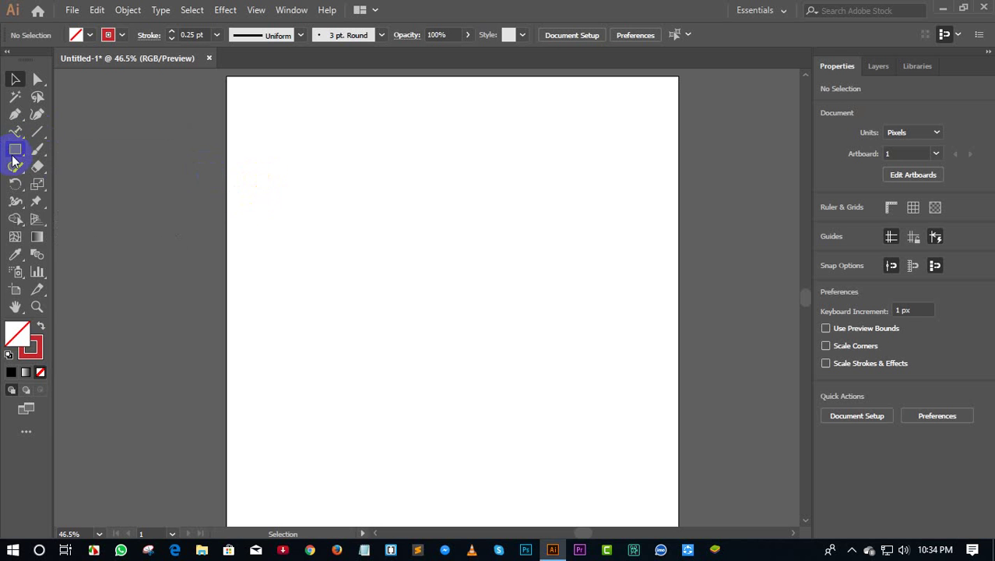
left_click_drag(13, 161, 48, 163)
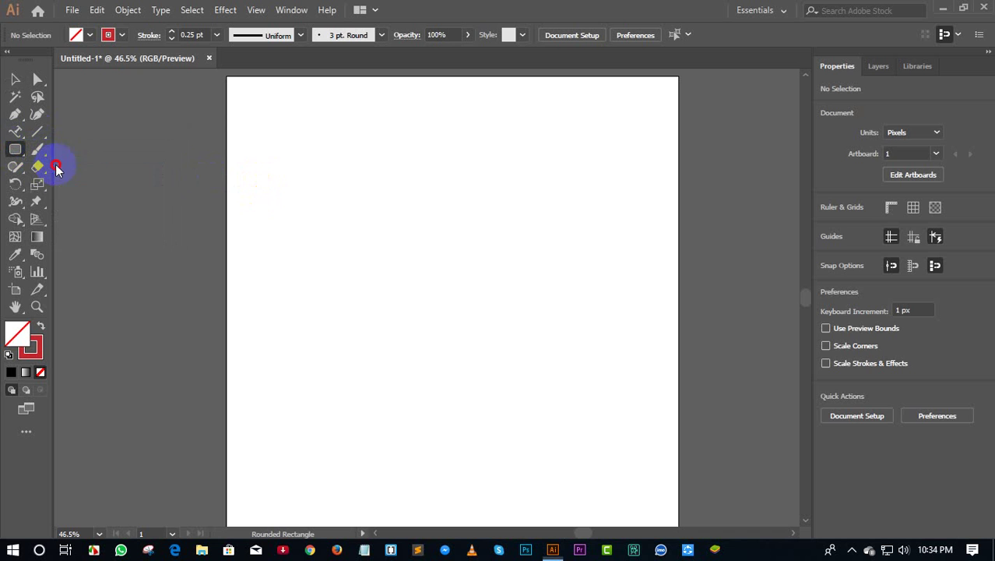
left_click_drag(288, 196, 639, 401)
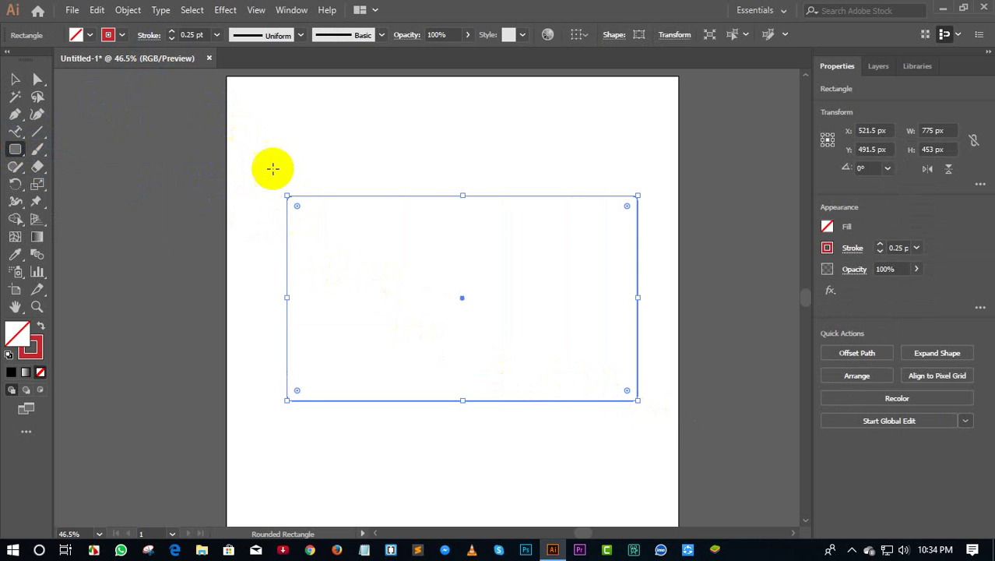
left_click_drag(296, 205, 324, 236)
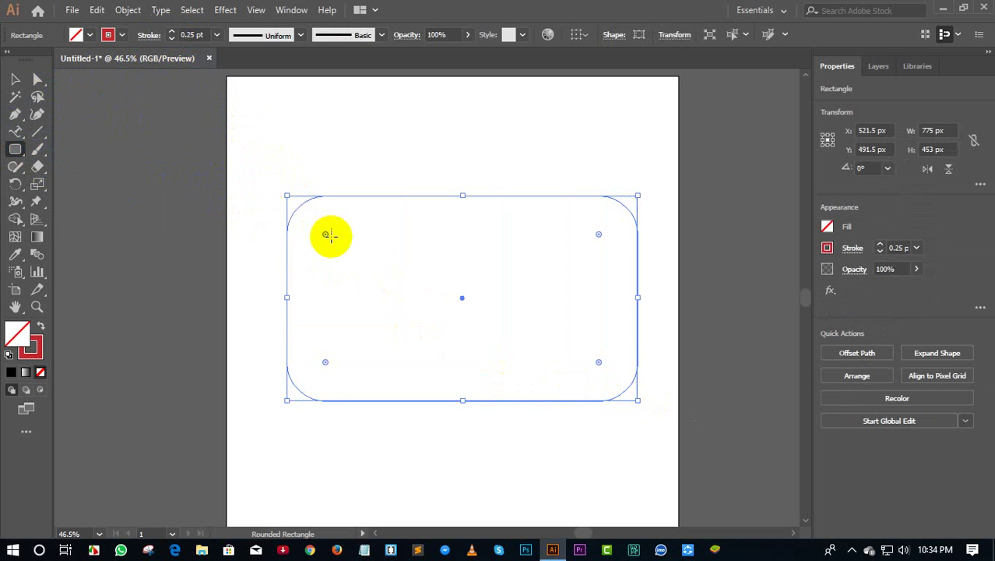
left_click_drag(325, 234, 343, 251)
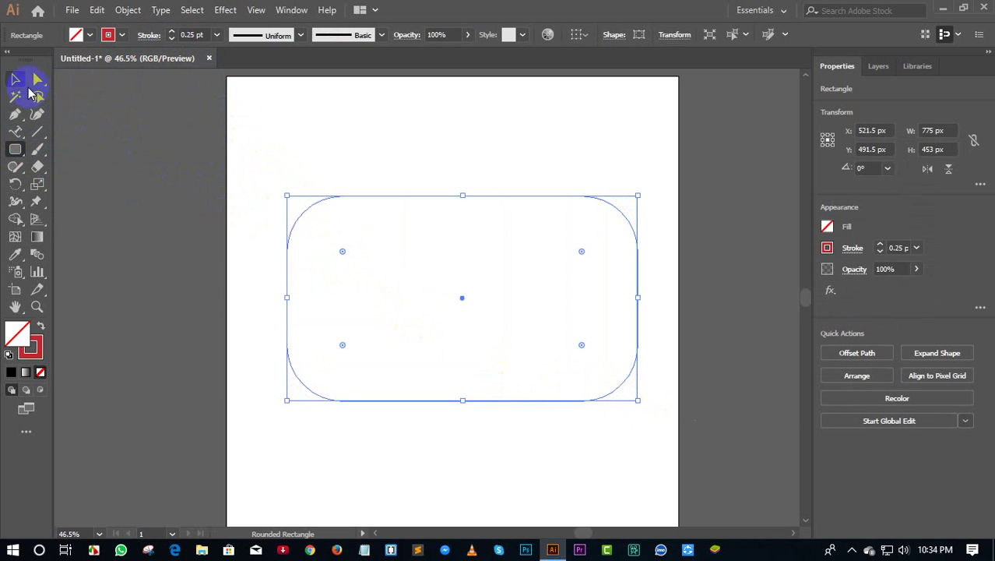
Step: Raise the rounded rectangle's stroke weight to 1 pt
left_click(17, 80)
left_click(307, 123)
left_click_drag(312, 156, 335, 204)
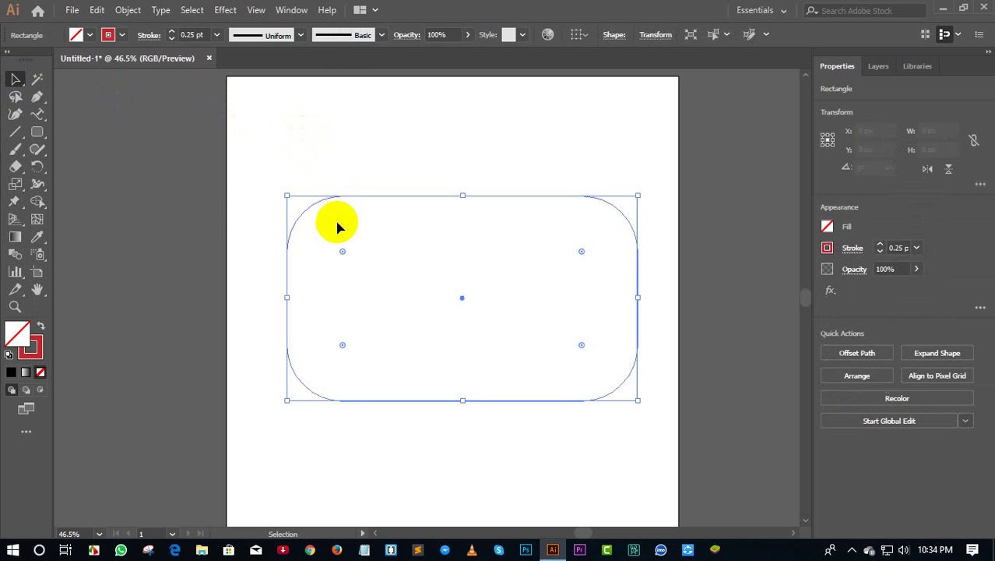
left_click(172, 32)
left_click(172, 32)
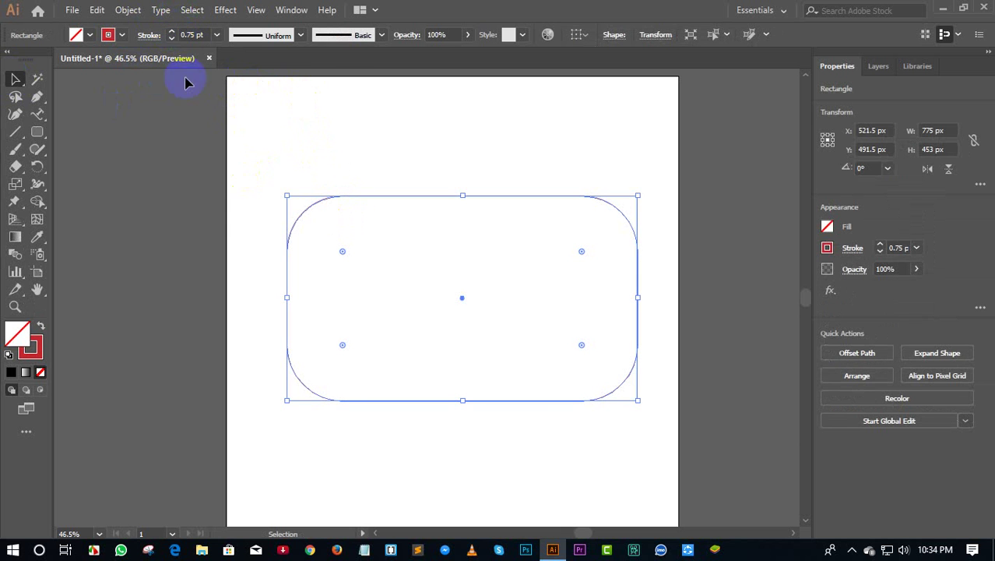
left_click(171, 32)
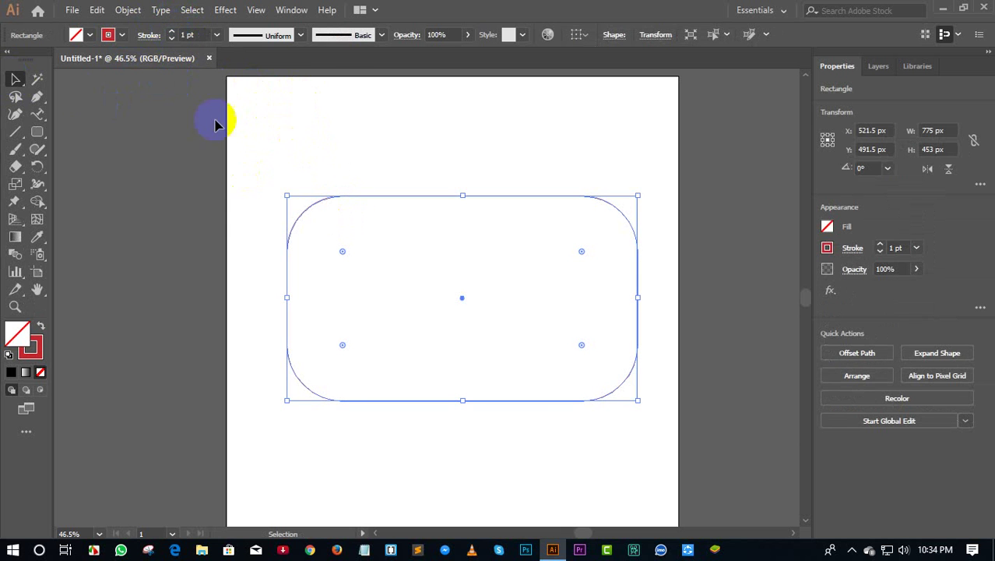
Step: Reset the toolbar to its default layout from the Edit Toolbar drawer
left_click(272, 138)
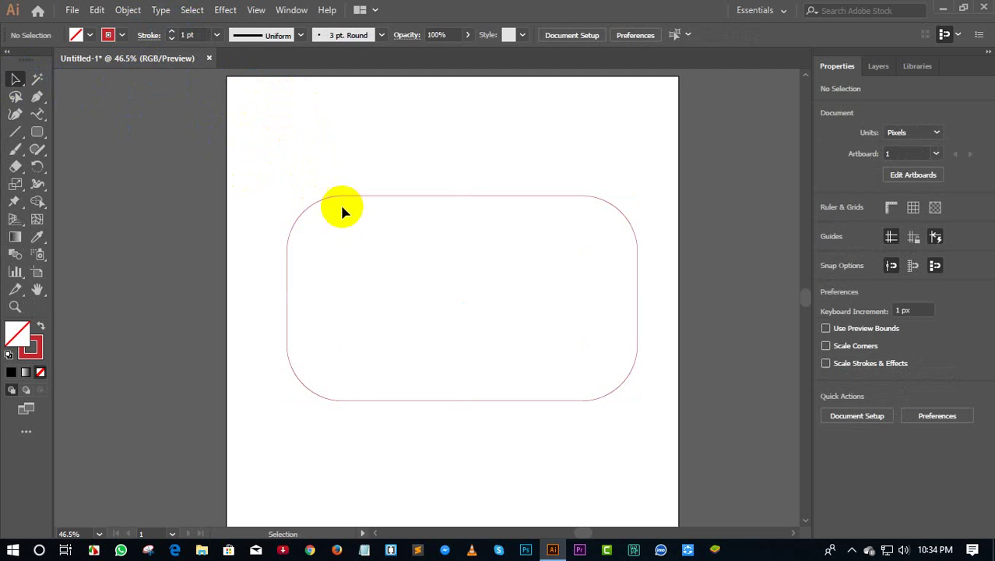
left_click_drag(340, 205, 305, 193)
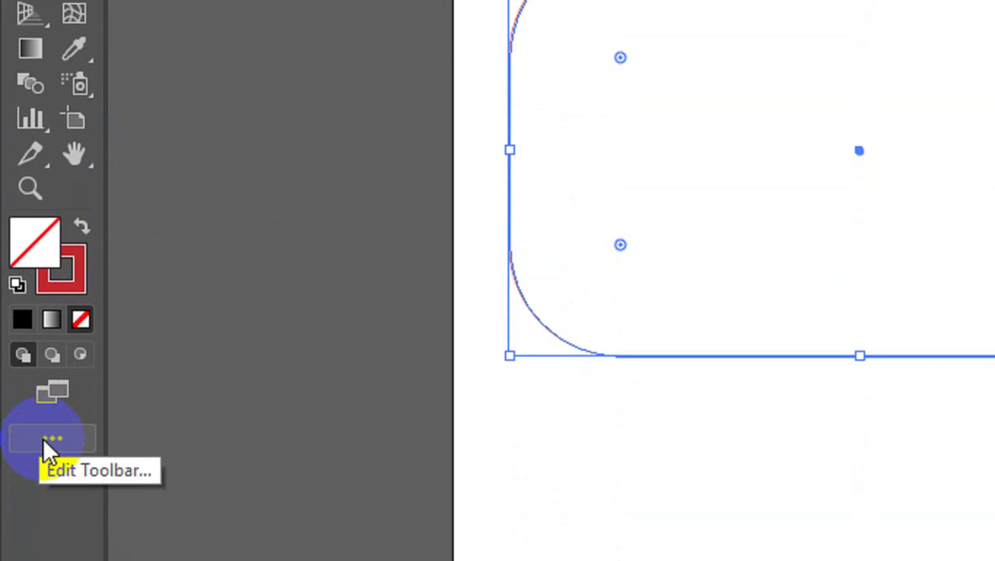
left_click(43, 421)
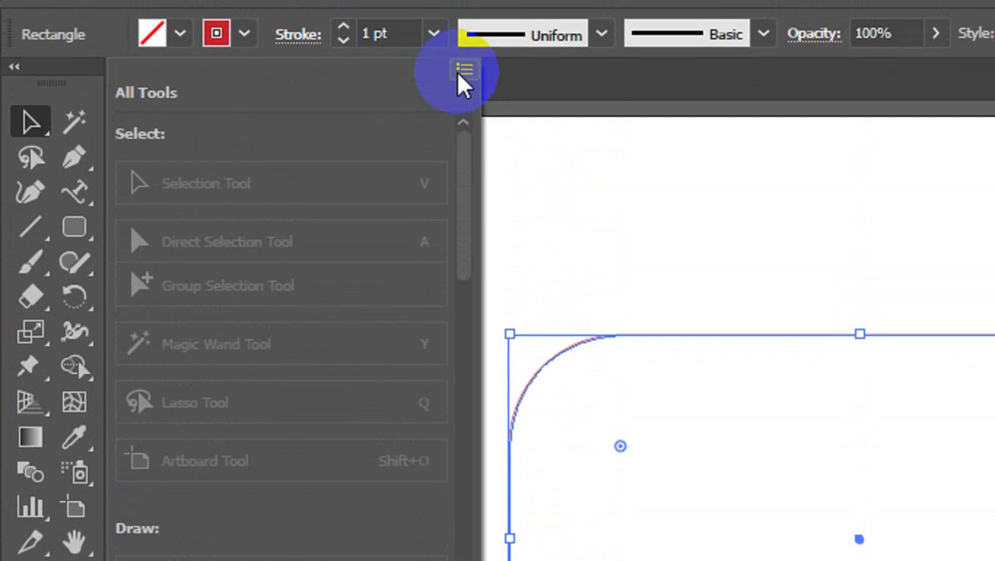
left_click(461, 106)
left_click(545, 117)
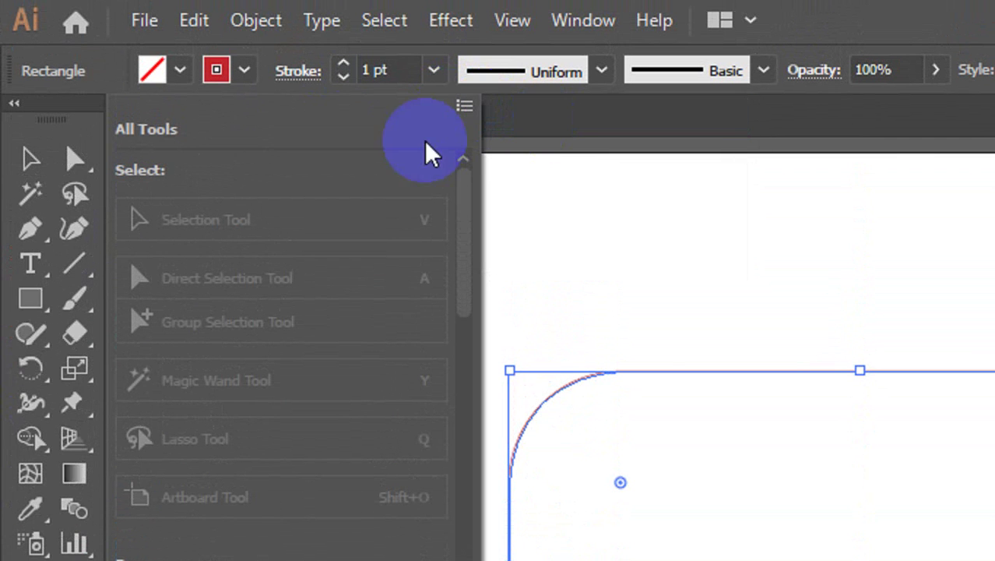
Step: Switch to the Type on a Path Tool from the Type flyout
left_click(28, 261)
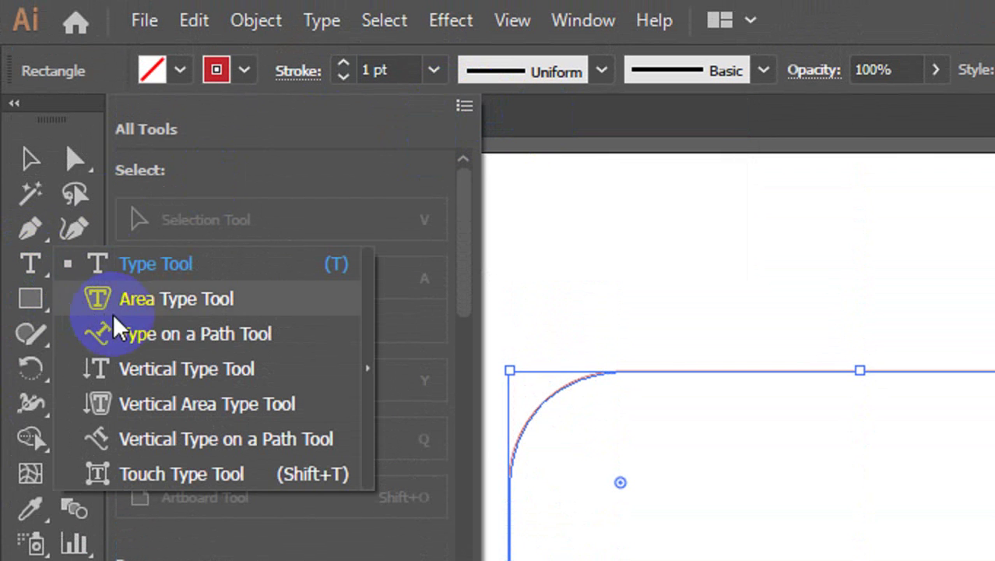
left_click(131, 333)
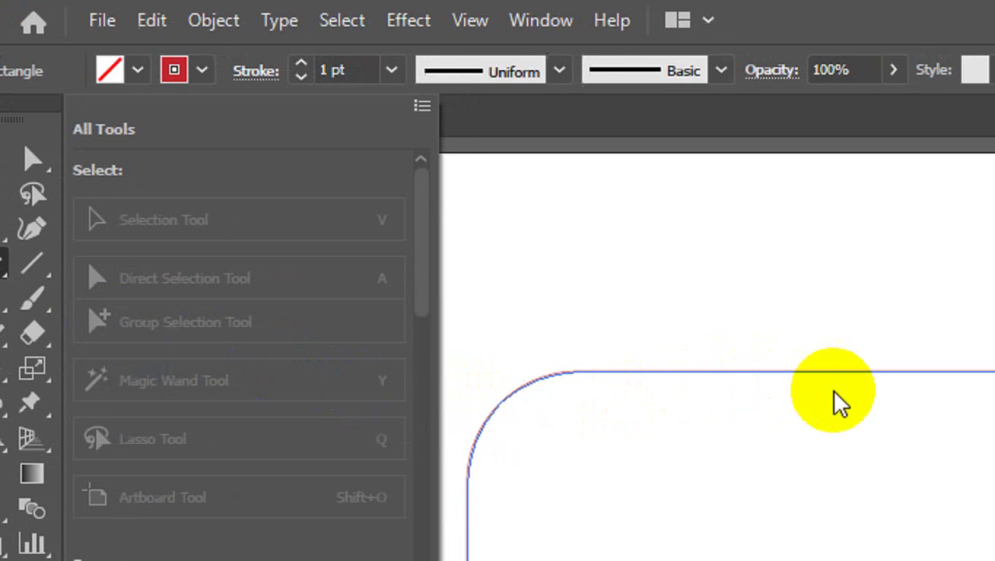
left_click(39, 268)
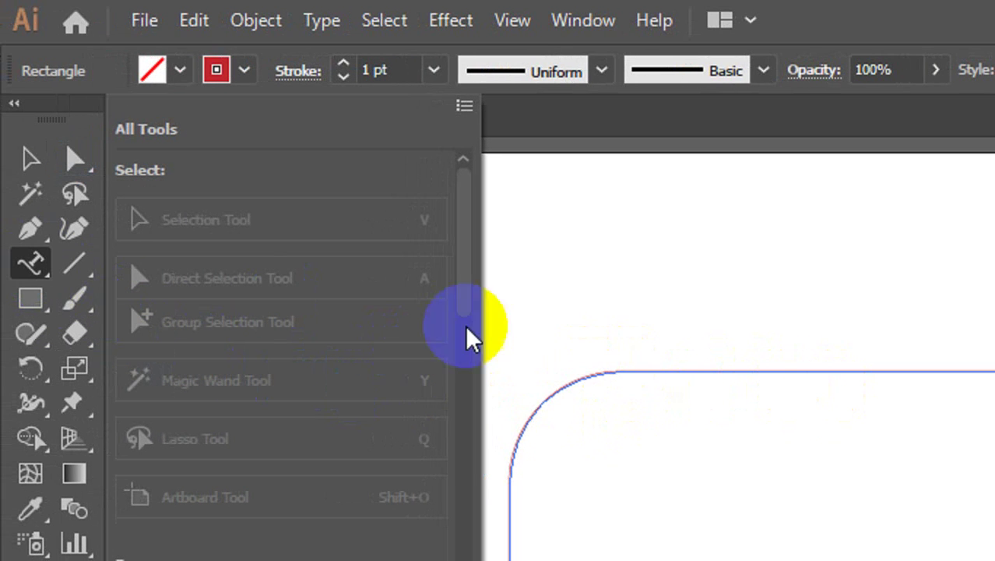
scroll(690, 380, "up", 2)
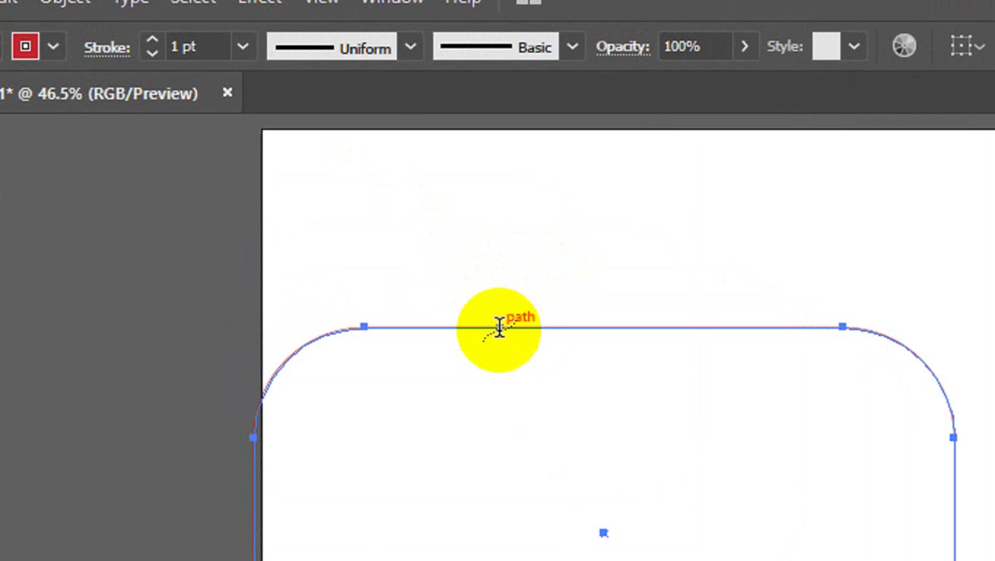
Step: Run Lorem ipsum placeholder text along the rounded rectangle's outline and slide it around the path
left_click(498, 327)
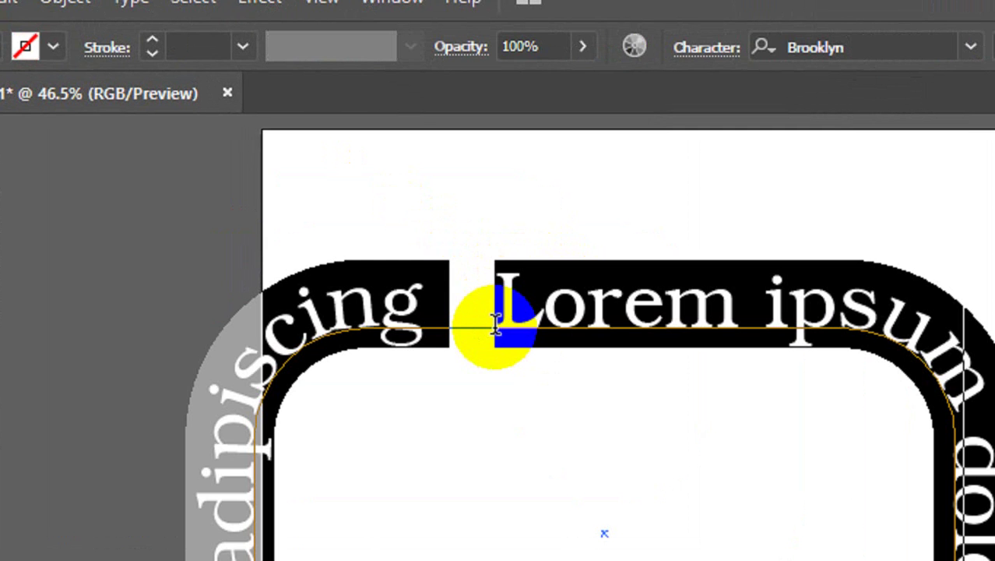
mouse_move(495, 323)
left_mouse_down()
mouse_move(367, 477)
mouse_move(213, 125)
mouse_move(204, 418)
mouse_move(855, 333)
mouse_move(451, 33)
mouse_move(194, 164)
mouse_move(251, 221)
mouse_move(244, 122)
mouse_move(600, 133)
mouse_move(640, 148)
mouse_move(413, 149)
mouse_move(817, 189)
mouse_move(489, 216)
left_mouse_up()
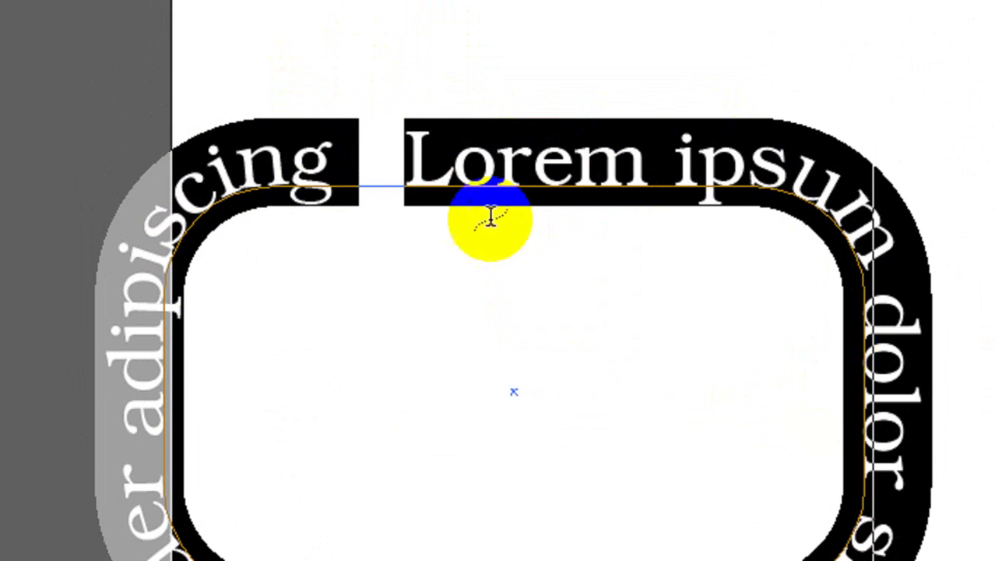
mouse_move(530, 176)
left_mouse_down()
mouse_move(517, 162)
mouse_move(795, 251)
mouse_move(766, 456)
mouse_move(484, 491)
mouse_move(344, 421)
mouse_move(333, 400)
left_mouse_up()
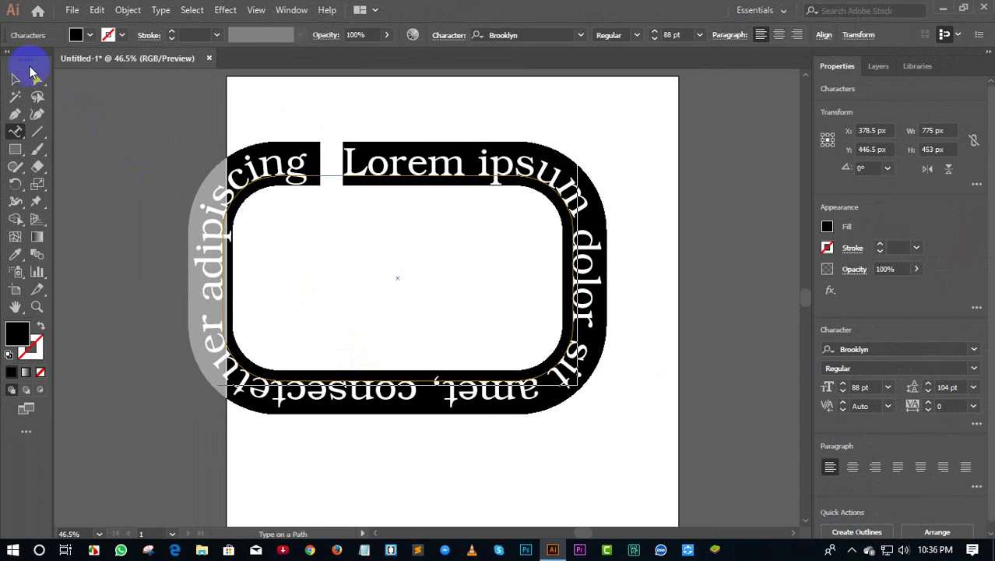
Step: Marquee-select the curved path text object and delete it
left_click(14, 79)
left_click(267, 138)
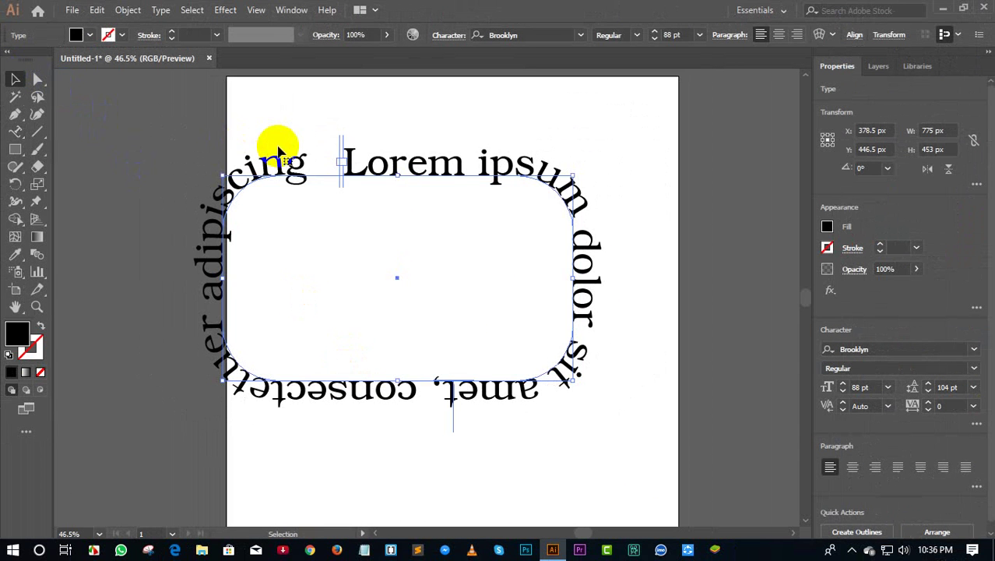
left_click_drag(261, 144, 534, 426)
key("Delete")
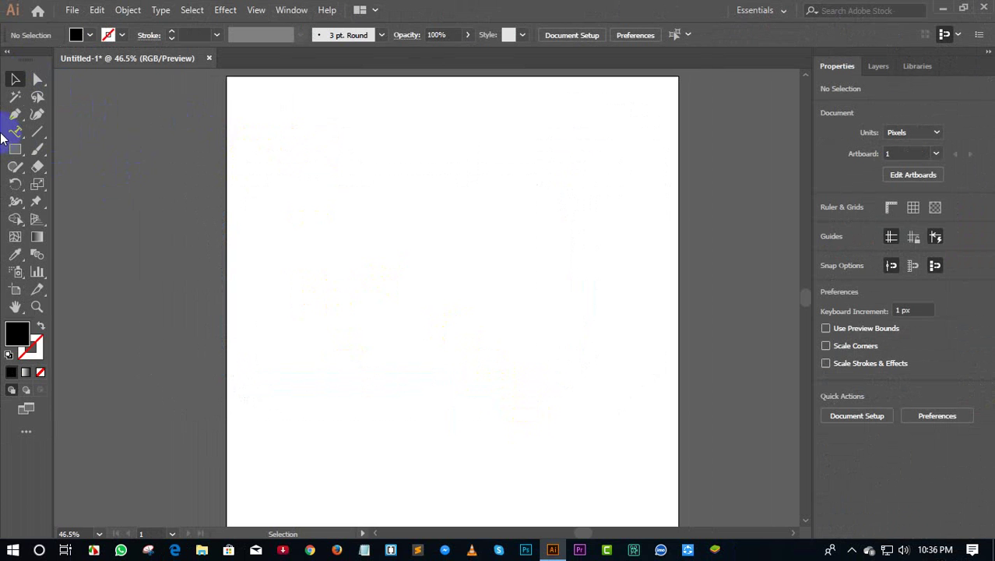
Step: Choose the Vertical Type Tool from the Type tool flyout
left_click_drag(12, 140, 66, 195)
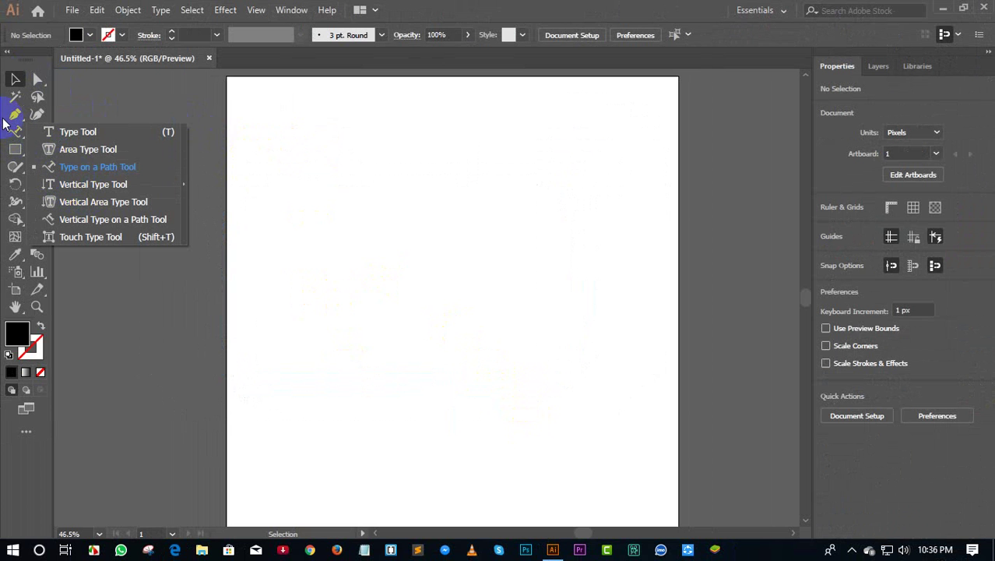
left_click_drag(10, 126, 78, 184)
left_click_drag(13, 134, 37, 158)
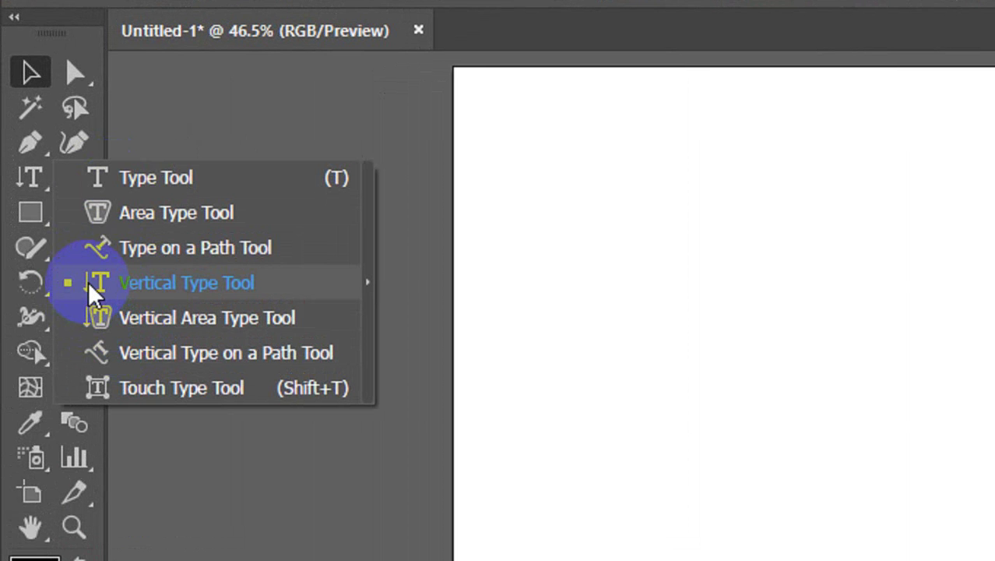
Step: Place a vertical Lorem ipsum column on the artboard and move it up
left_click(130, 282)
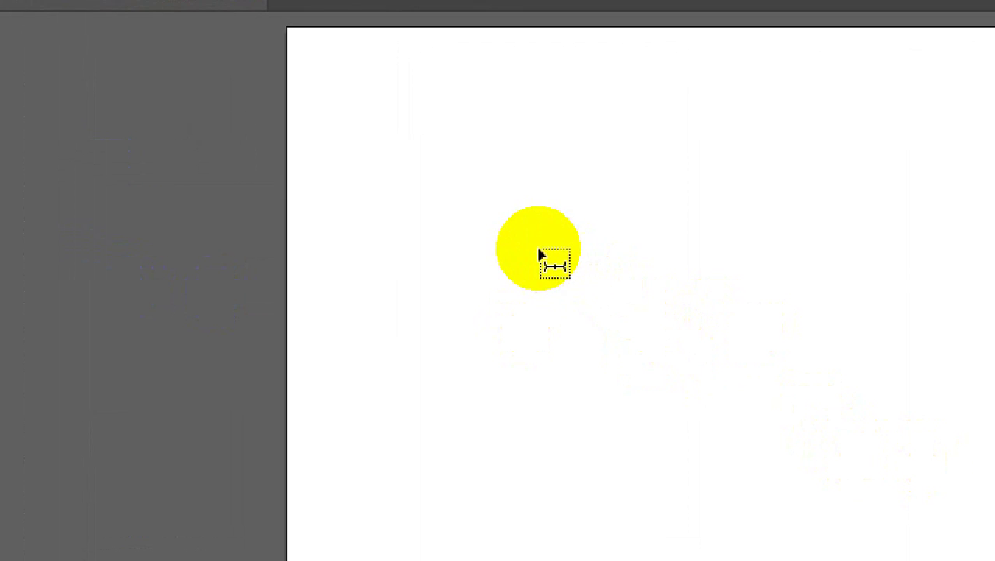
left_click(539, 249)
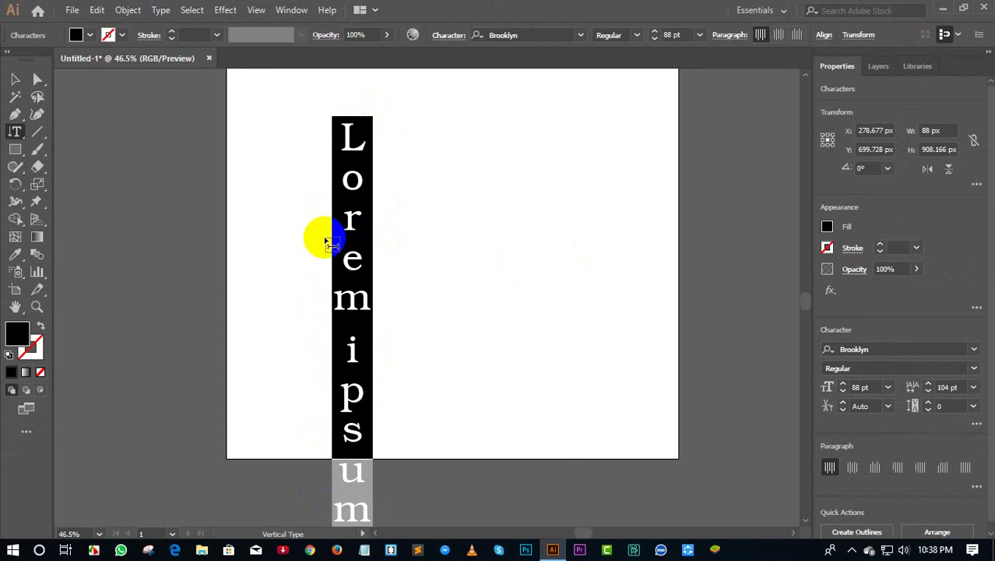
left_click(14, 78)
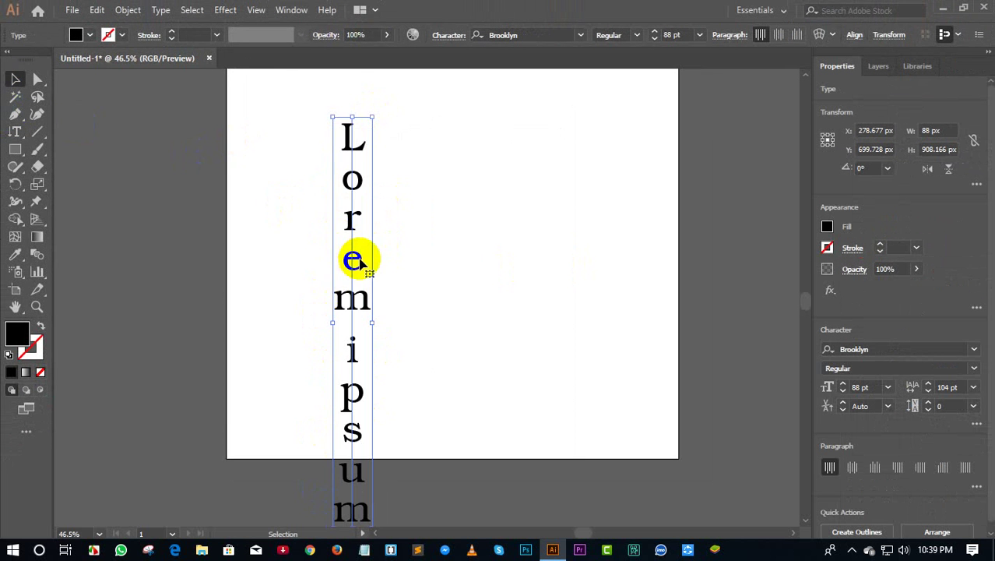
left_click_drag(360, 265, 367, 220)
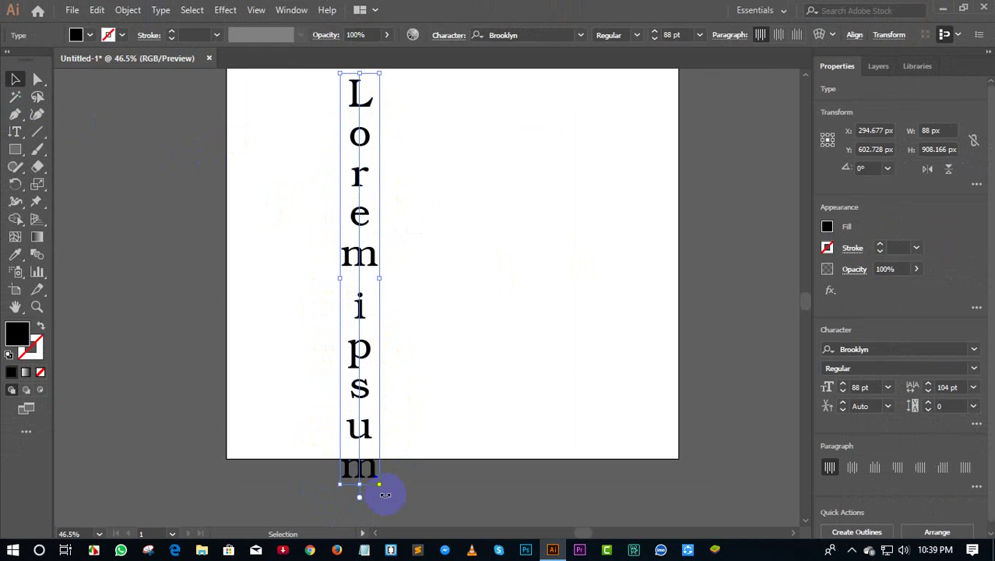
Step: Scale the vertical text down to 73.32 pt by dragging its corner
left_click_drag(381, 486, 372, 413)
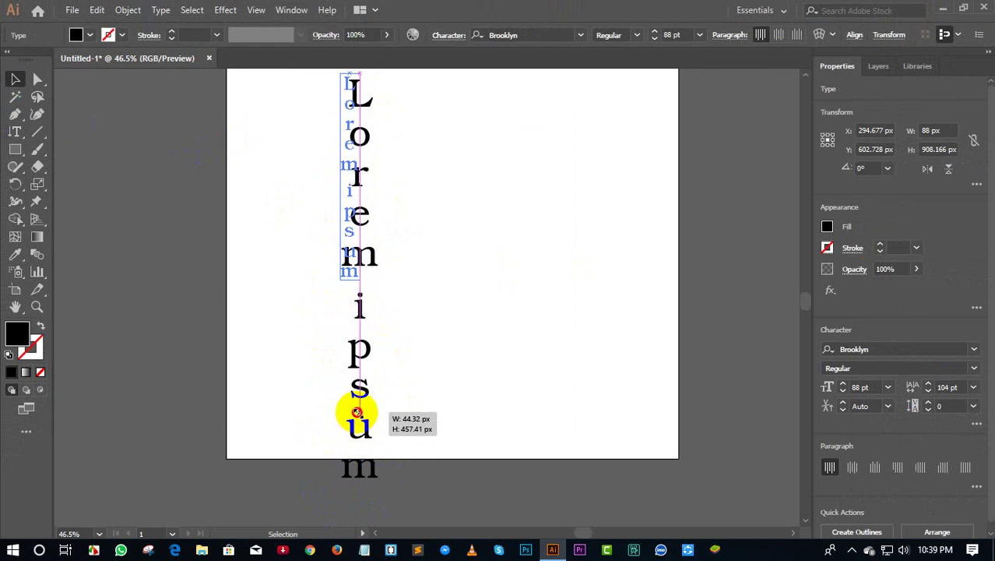
mouse_move(356, 324)
left_mouse_down()
mouse_move(406, 368)
mouse_move(438, 297)
left_mouse_up()
scroll(407, 356, "up", 2)
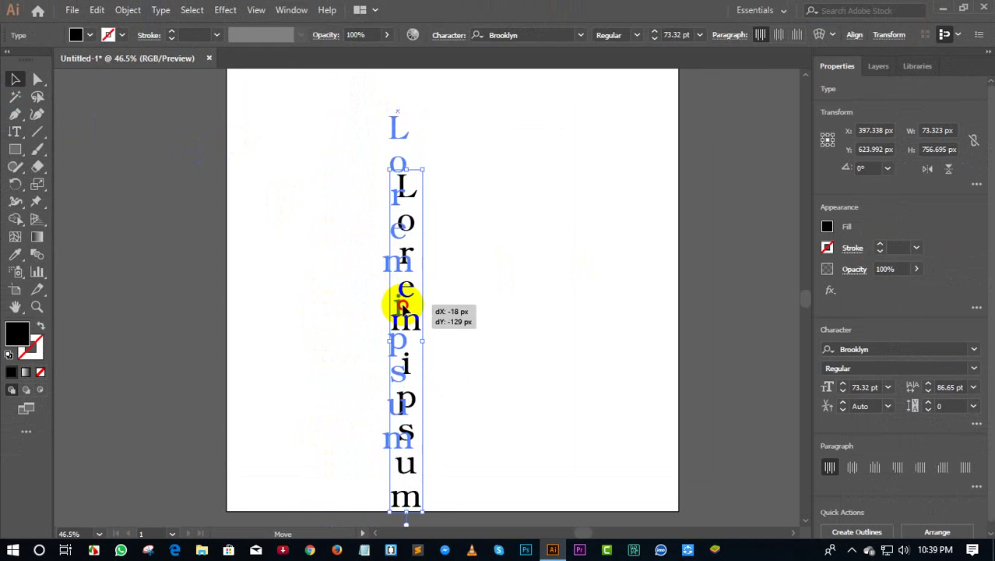
left_click(499, 295)
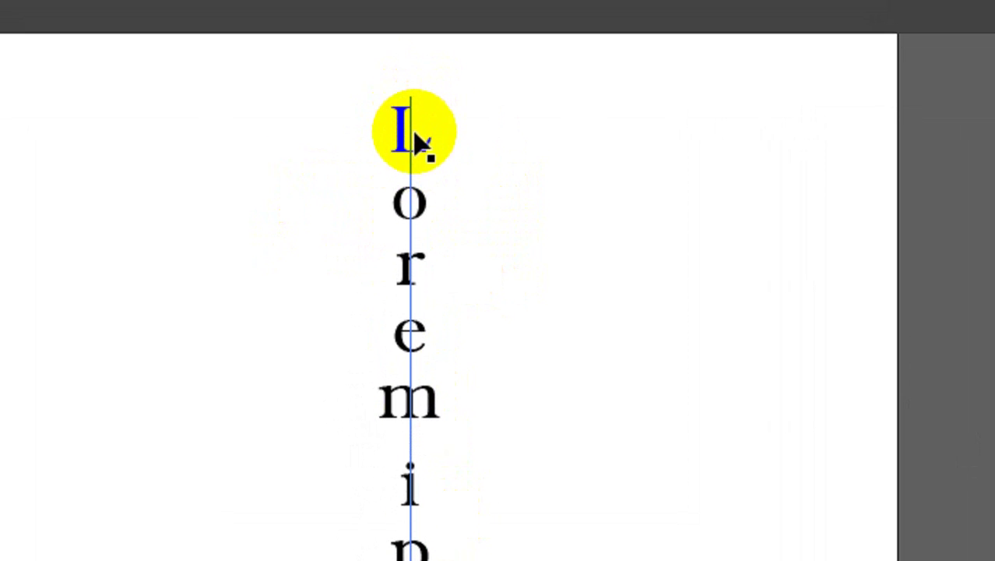
Step: Select the vertical Lorem ipsum column and delete it
left_click(406, 209)
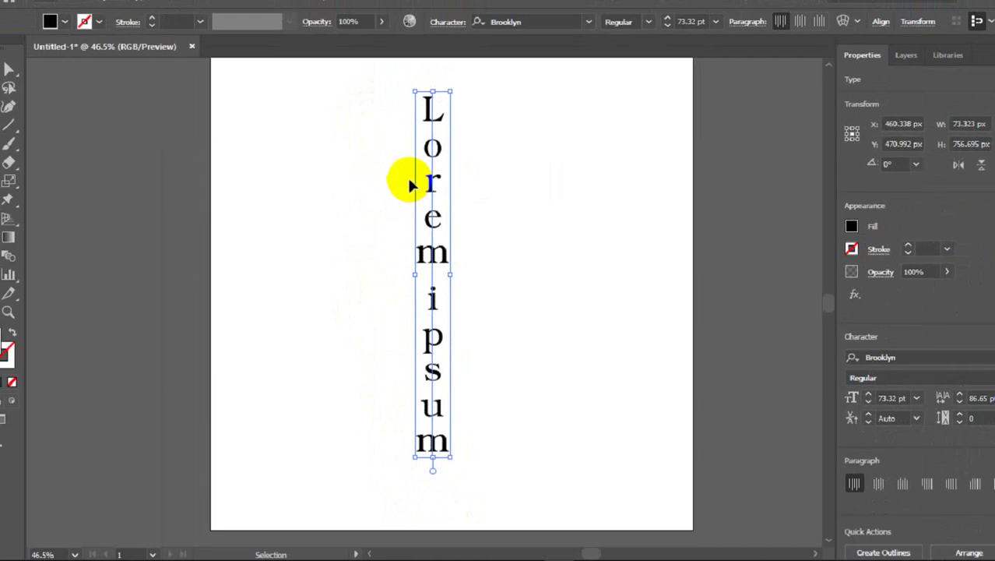
key("Delete")
left_click_drag(18, 137, 73, 203)
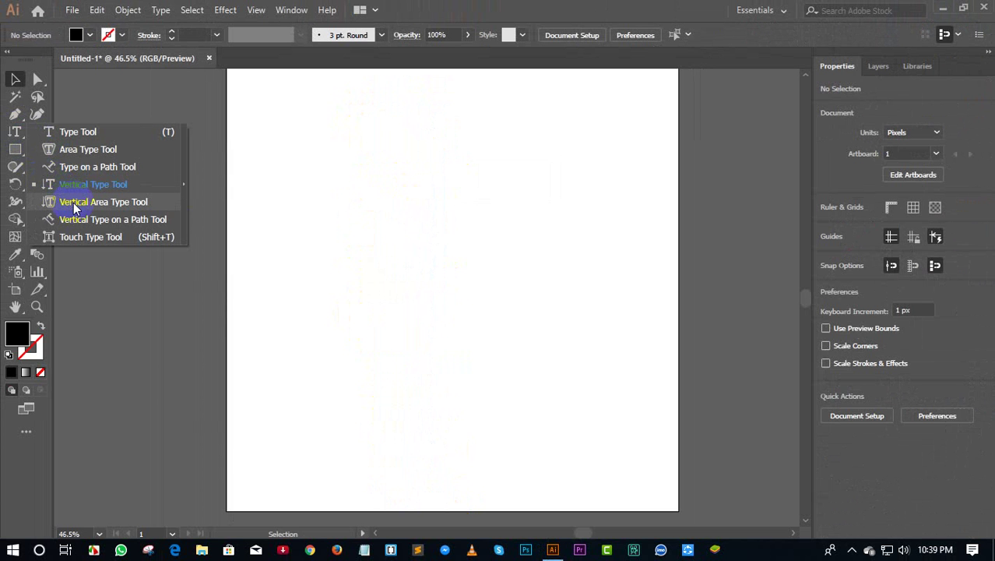
Step: Draw a 661 × 545 px rectangle with no fill and a 0.75 pt stroke
left_click_drag(73, 200, 74, 201)
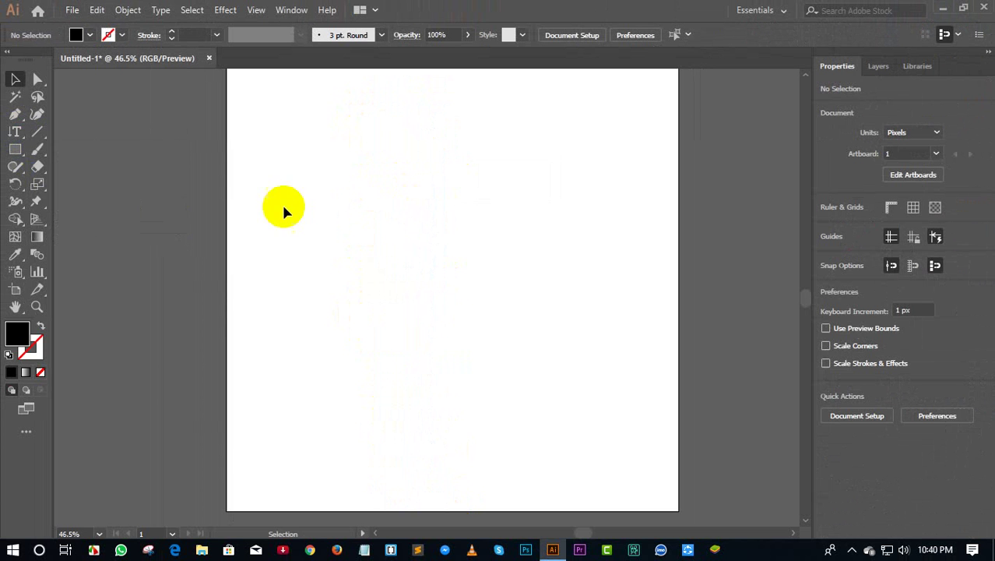
left_click(17, 149)
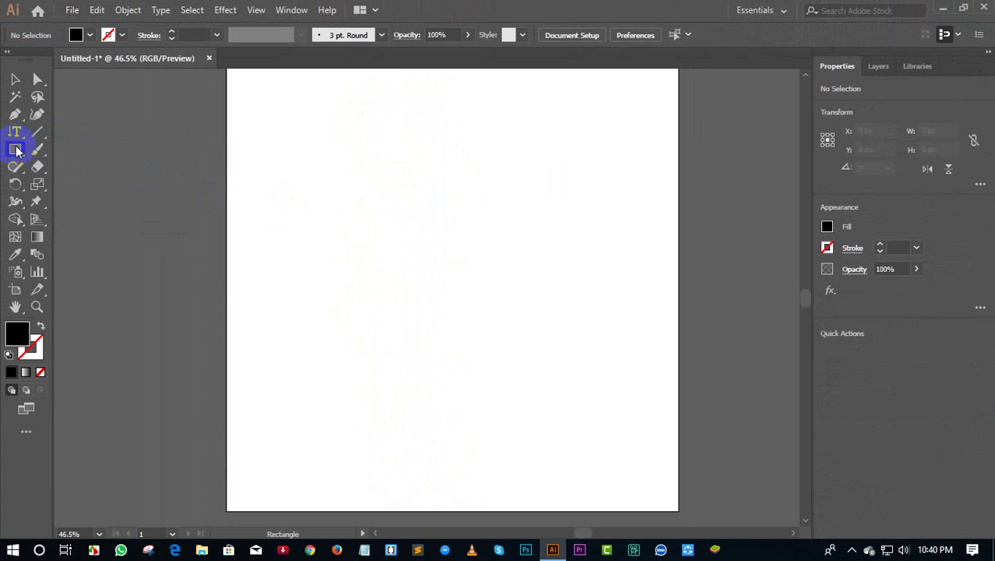
mouse_move(290, 192)
left_mouse_down()
mouse_move(469, 368)
mouse_move(589, 437)
left_mouse_up()
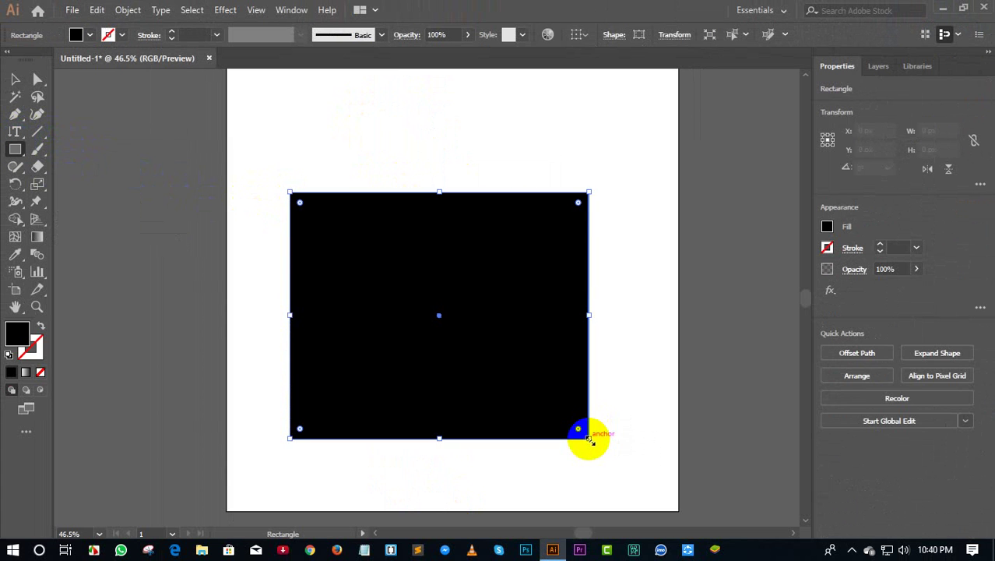
left_click(41, 373)
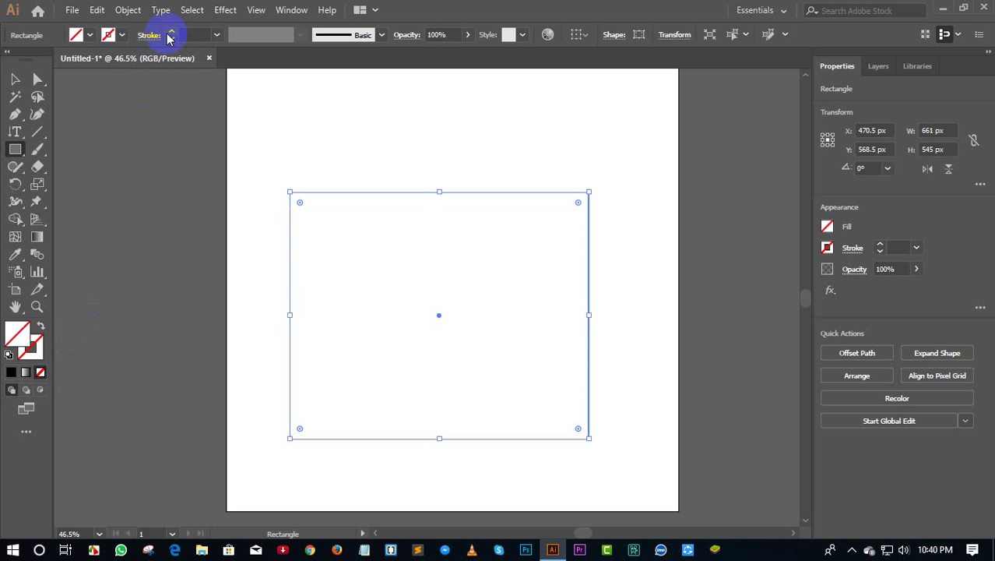
left_click(169, 35)
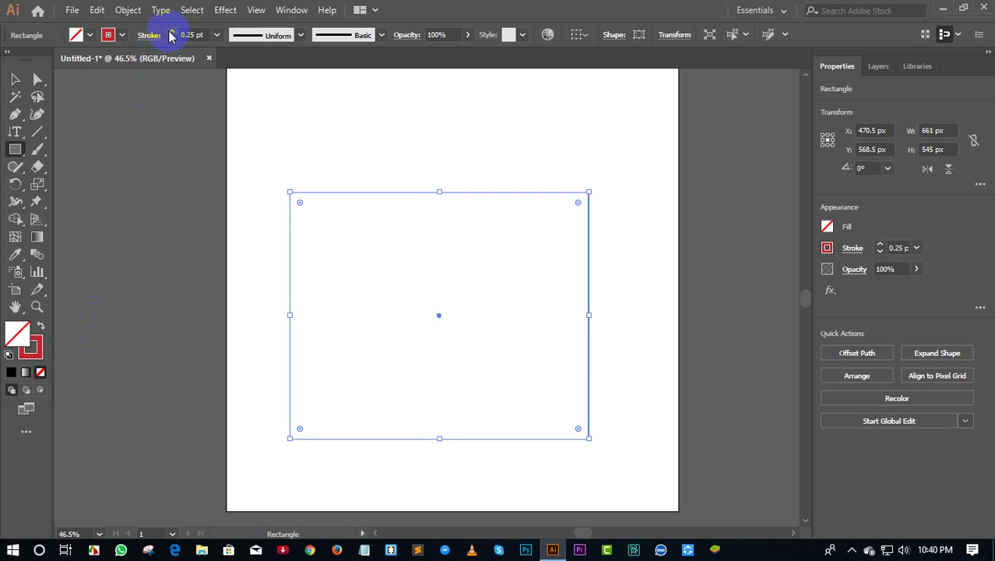
left_click(16, 132)
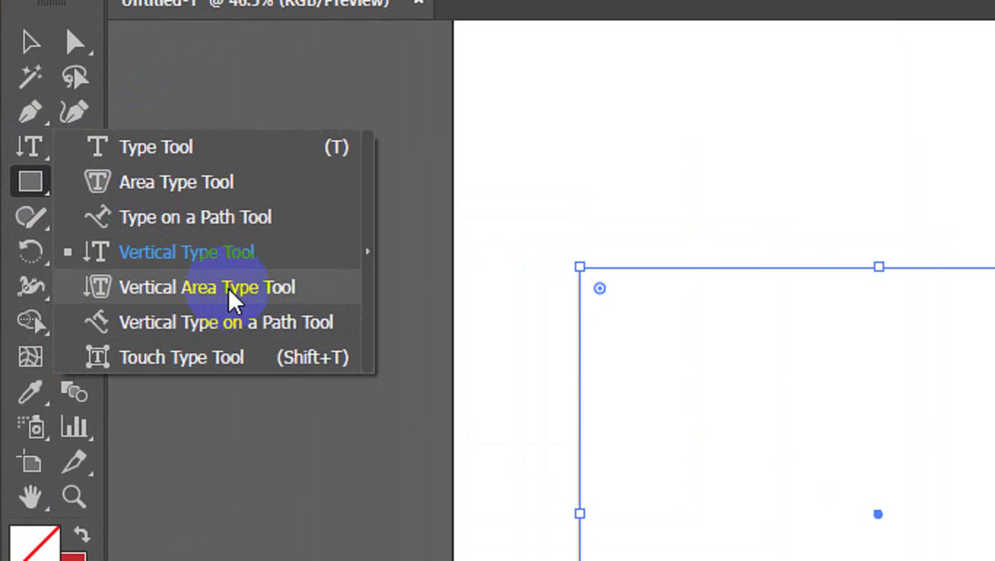
Step: Flow vertical Lorem ipsum area text in Brooklyn 88 pt into the rectangle
left_click(228, 300)
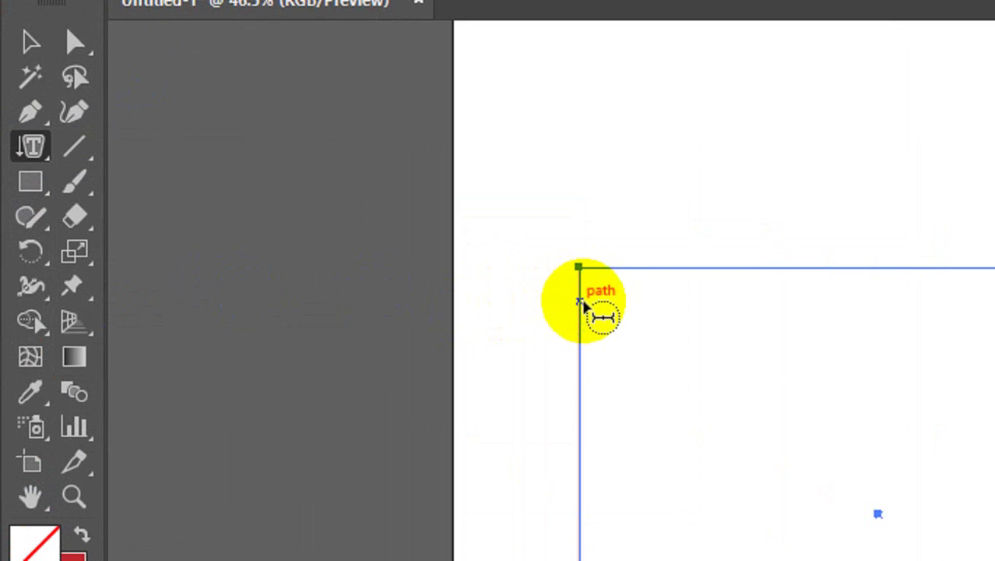
left_click(584, 301)
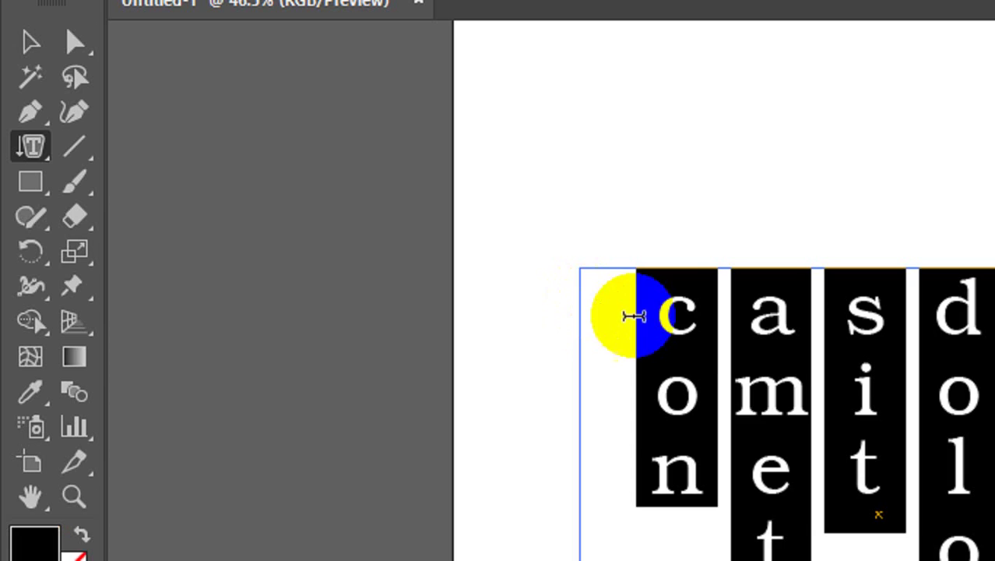
left_click_drag(636, 314, 632, 429)
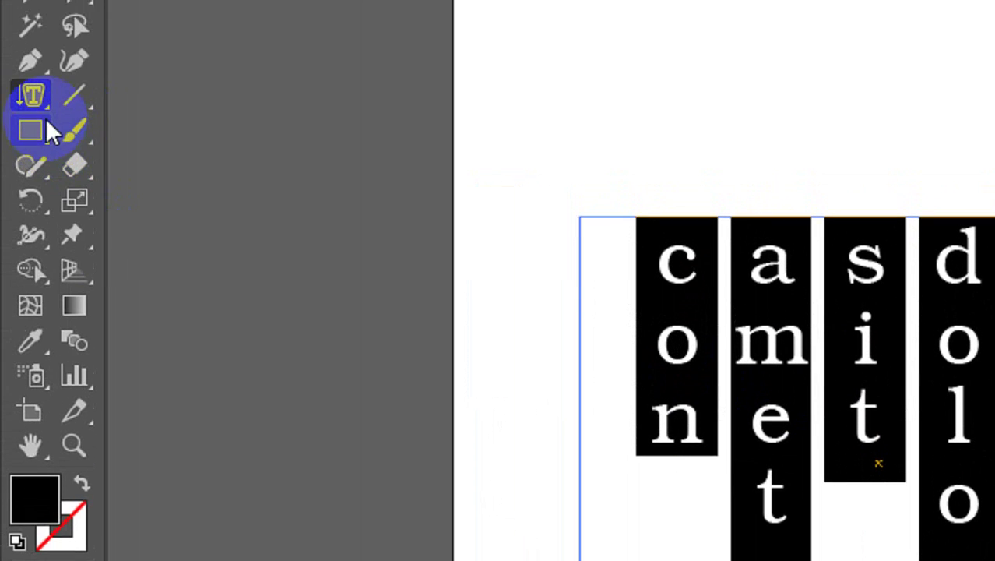
Step: Place the insertion point at several letters of the amet column
left_click(32, 133)
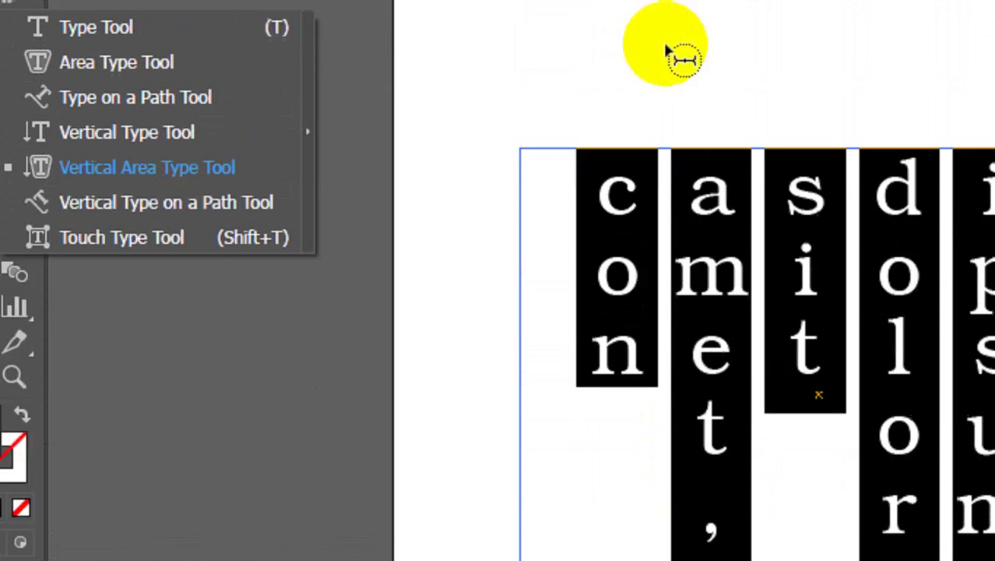
left_click(724, 317)
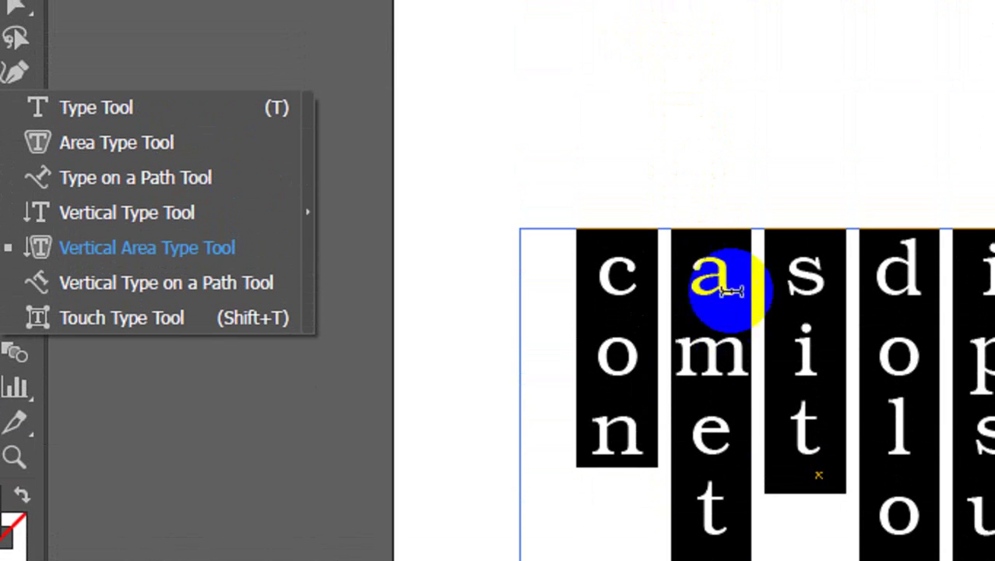
left_click(695, 252)
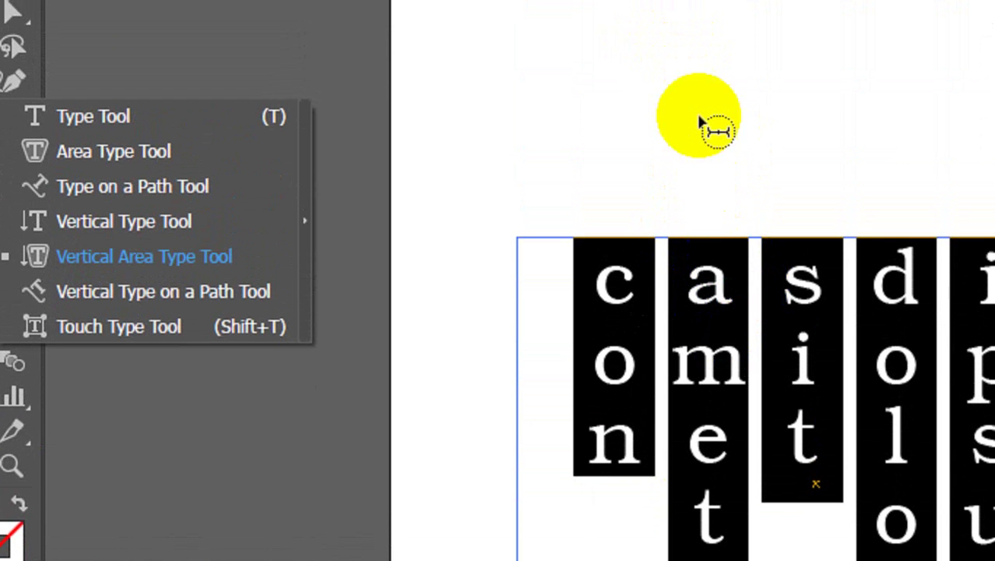
left_click(721, 510)
left_click(740, 229)
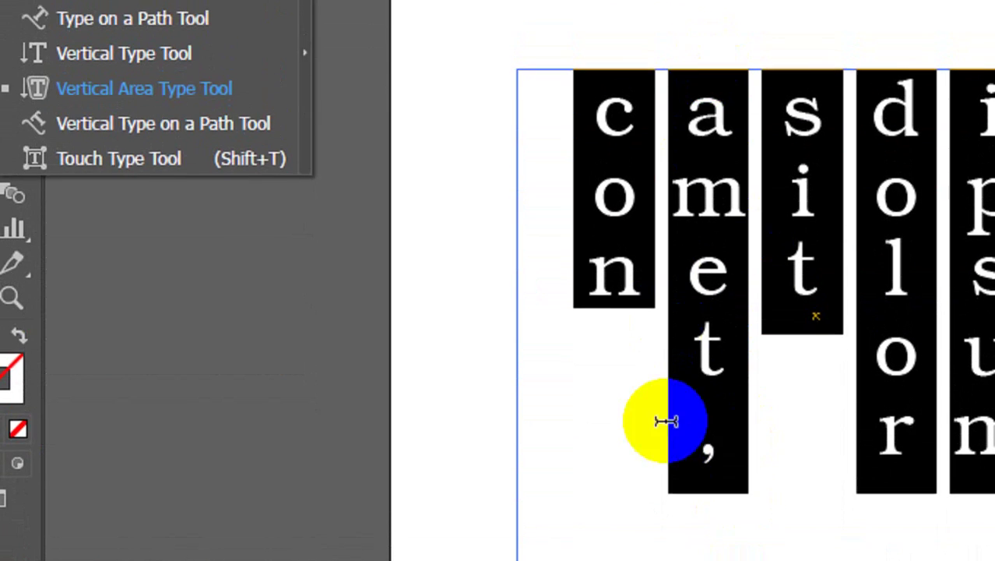
left_click(723, 309)
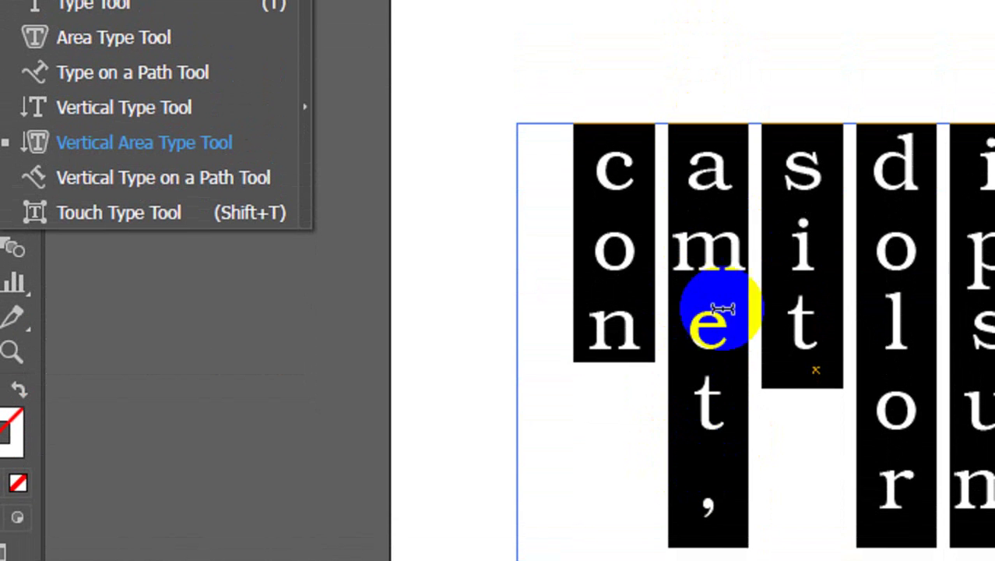
left_click(728, 101)
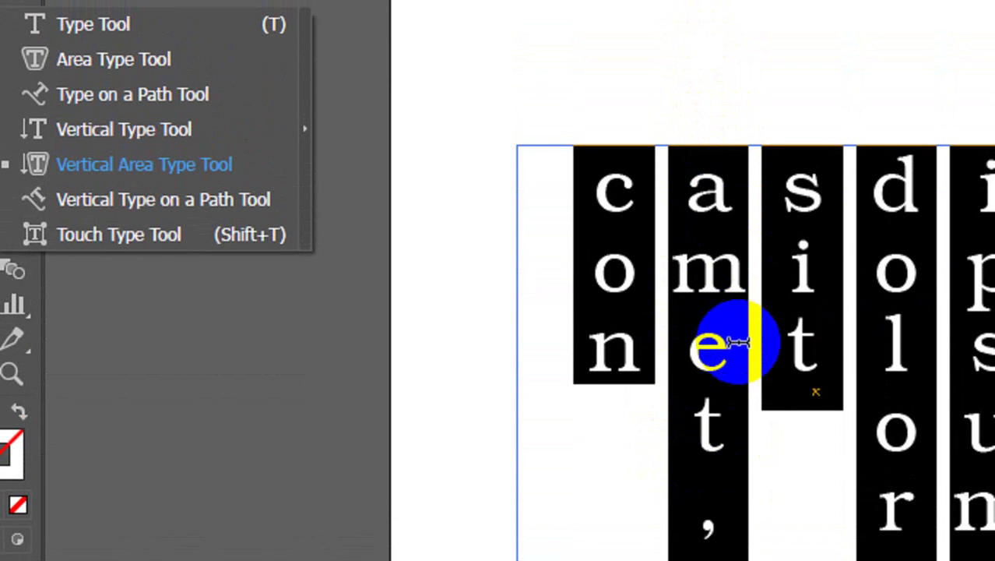
left_click(728, 200)
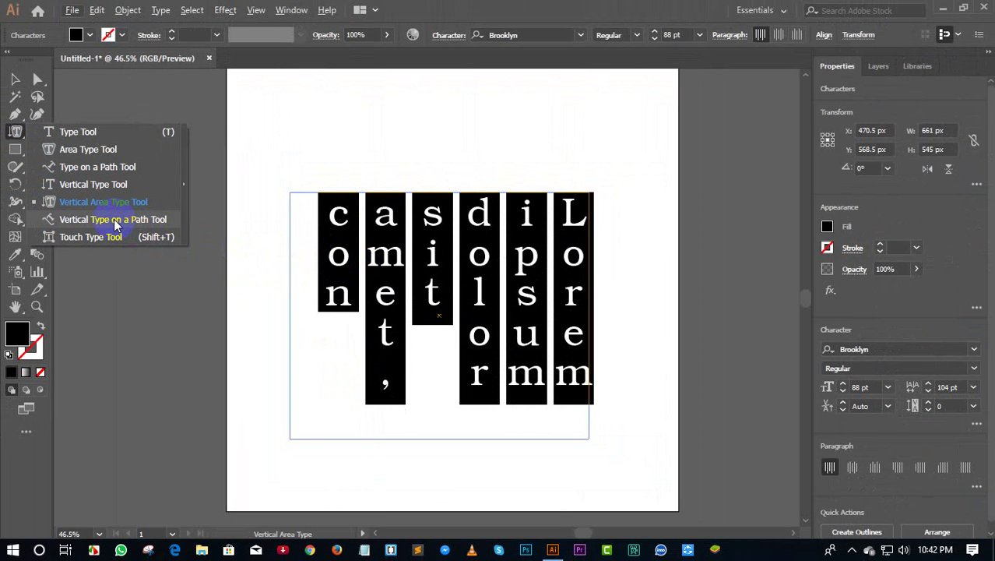
Step: Dismiss the path warning and undo the vertical area text
left_click(281, 138)
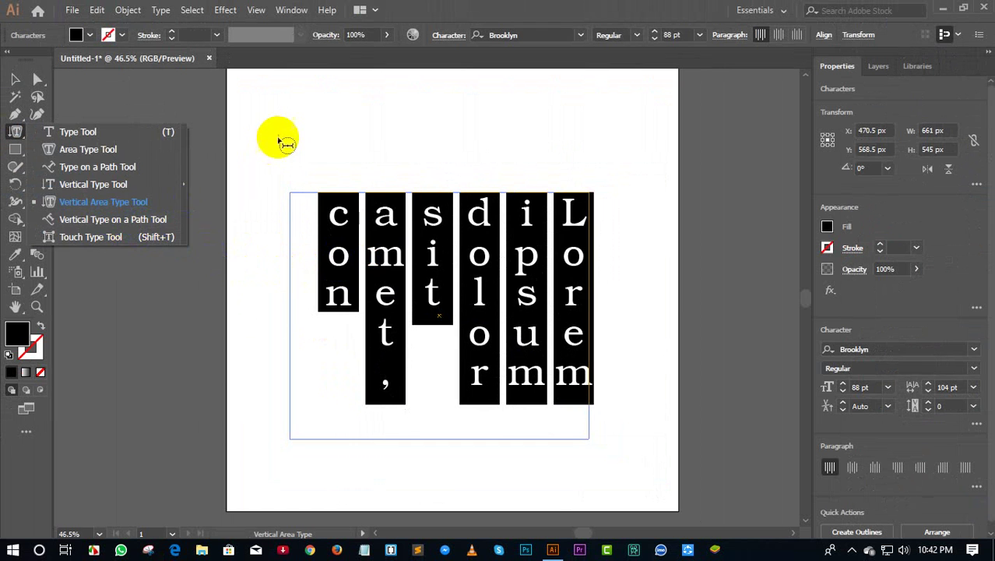
left_click(626, 295)
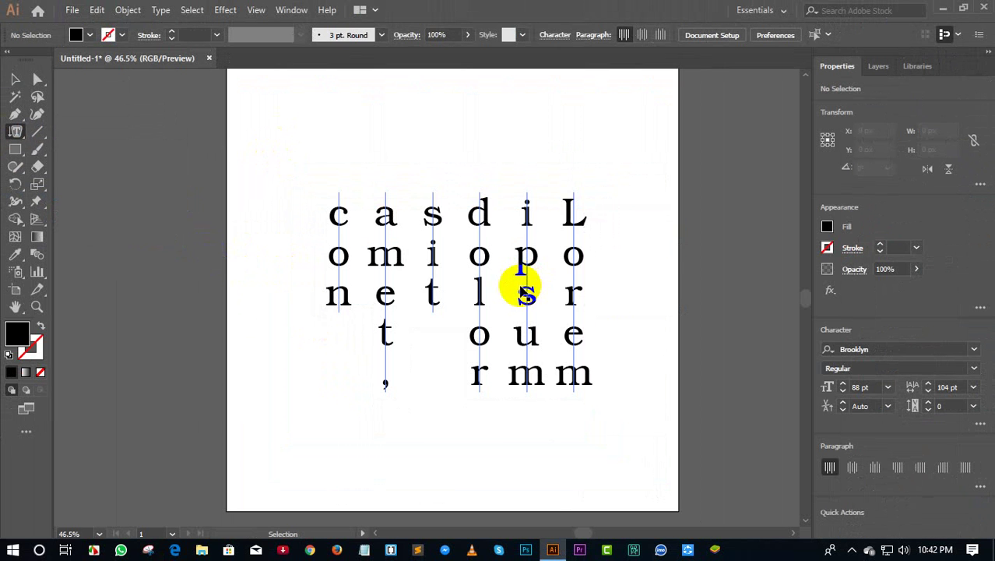
key("ctrl+z")
key("ctrl+z")
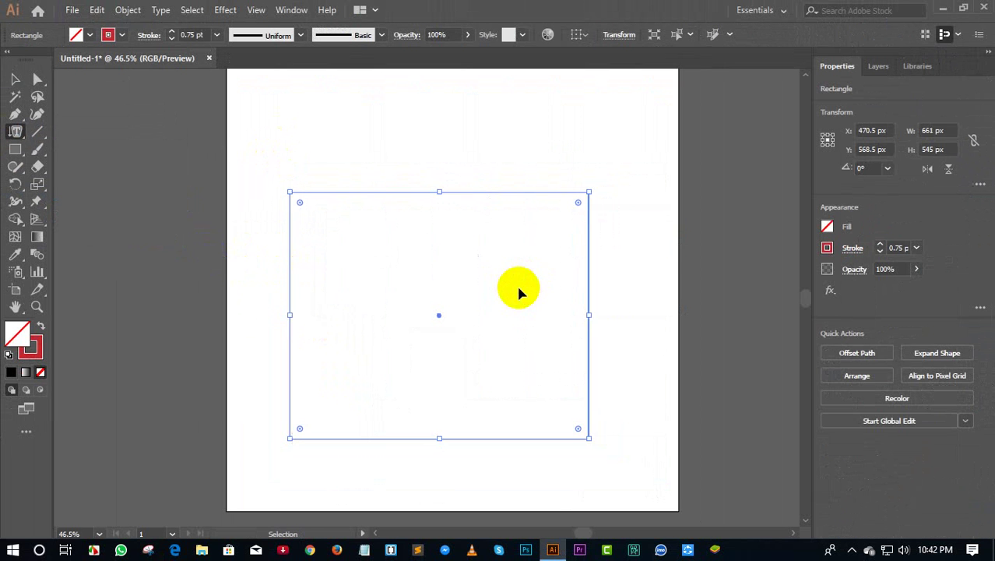
Step: Run vertical Lorem ipsum text around the rectangle's outline using Vertical Type on a Path
left_click_drag(15, 131, 65, 219)
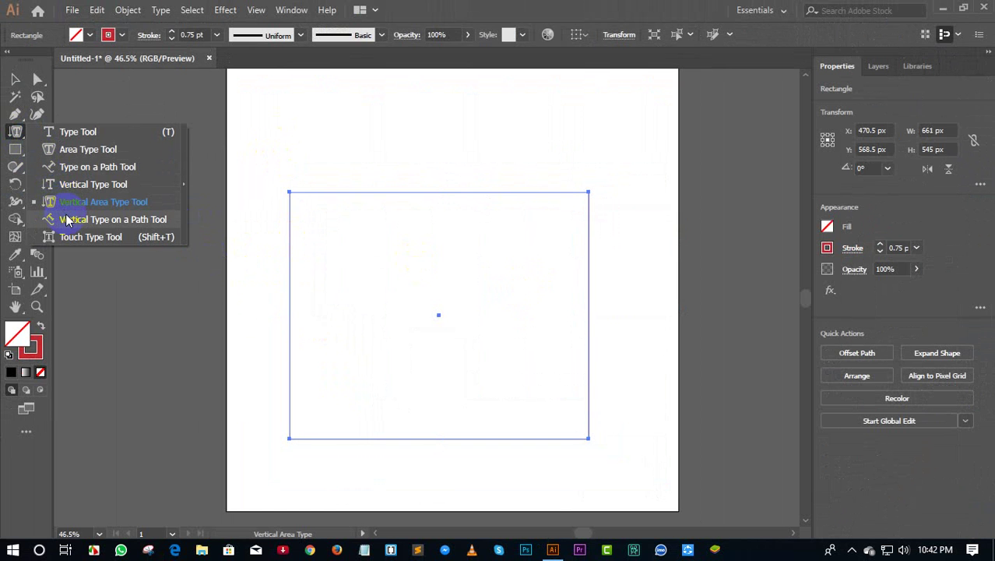
left_click_drag(67, 220, 67, 221)
left_click_drag(15, 132, 108, 218)
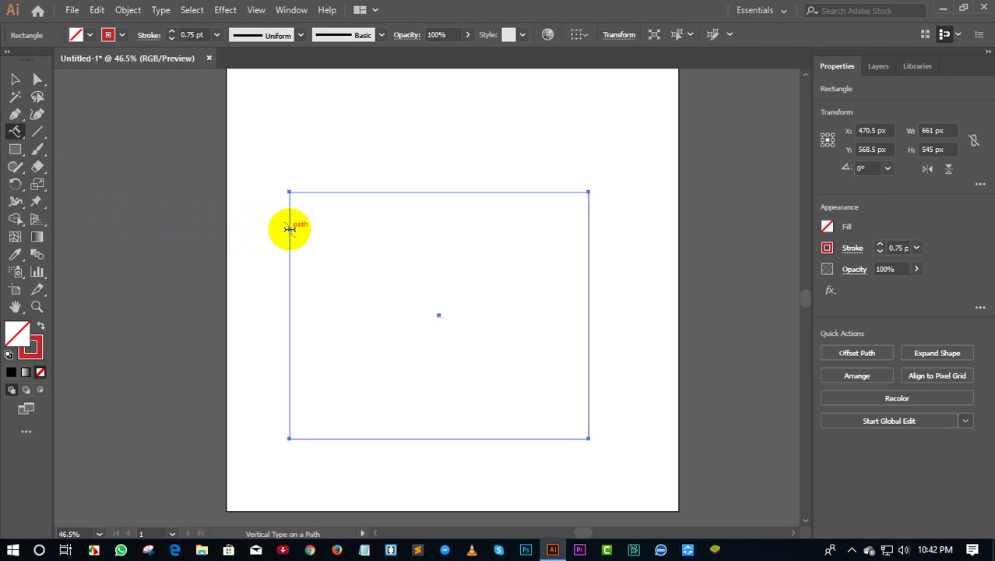
left_click(289, 228)
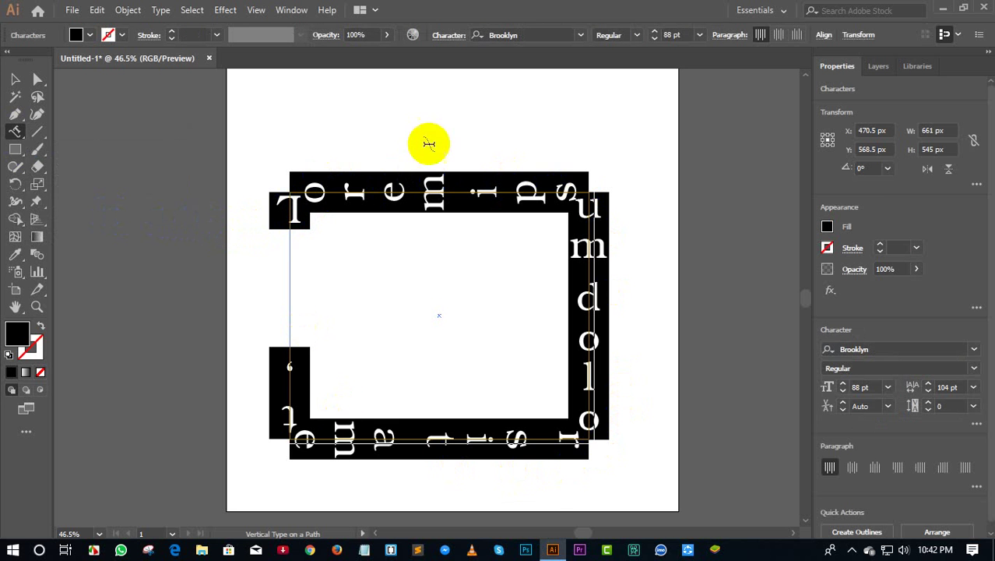
left_click(491, 441)
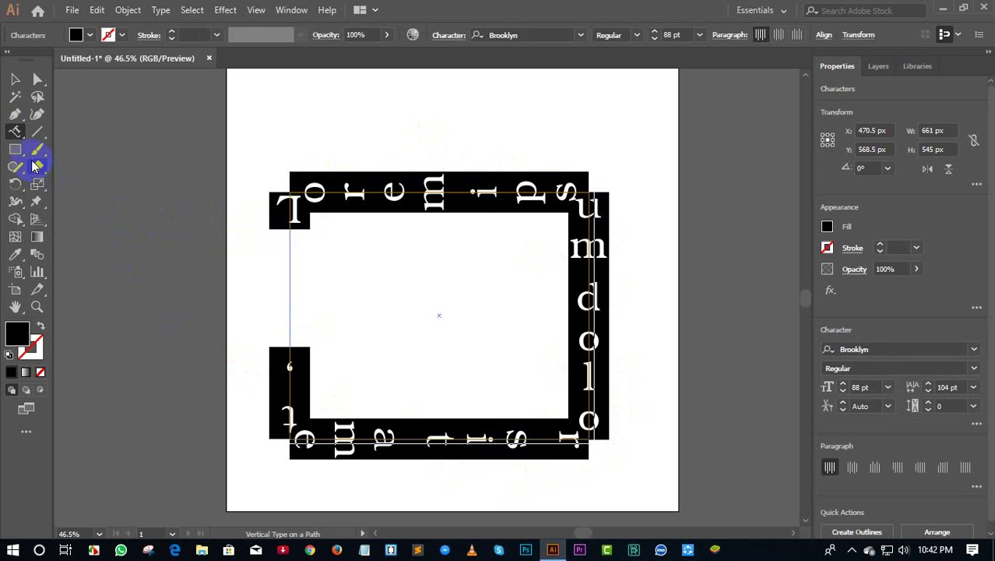
left_click(14, 79)
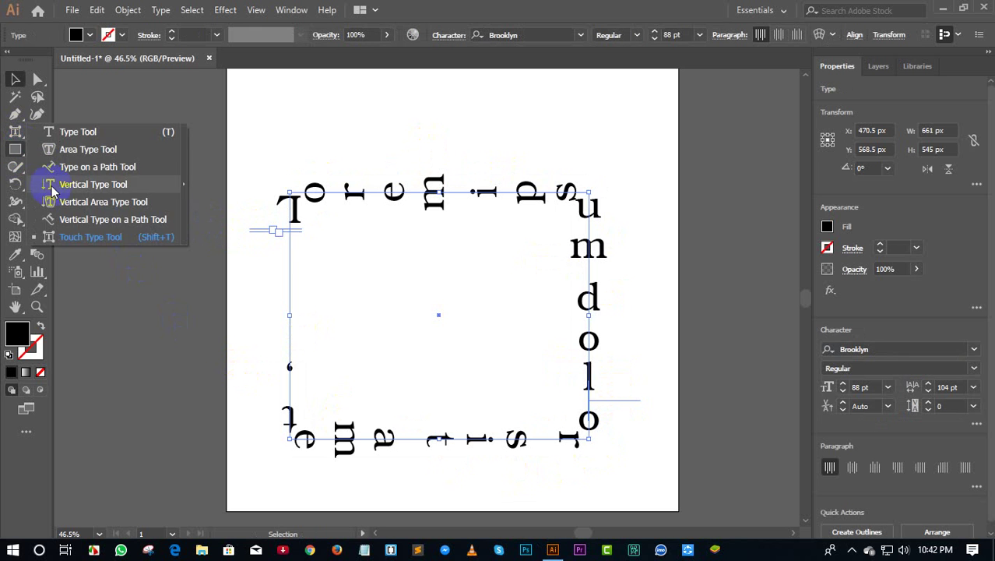
Step: Select the single letters T, o and e of the path text with Touch Type
left_click_drag(15, 137, 85, 237)
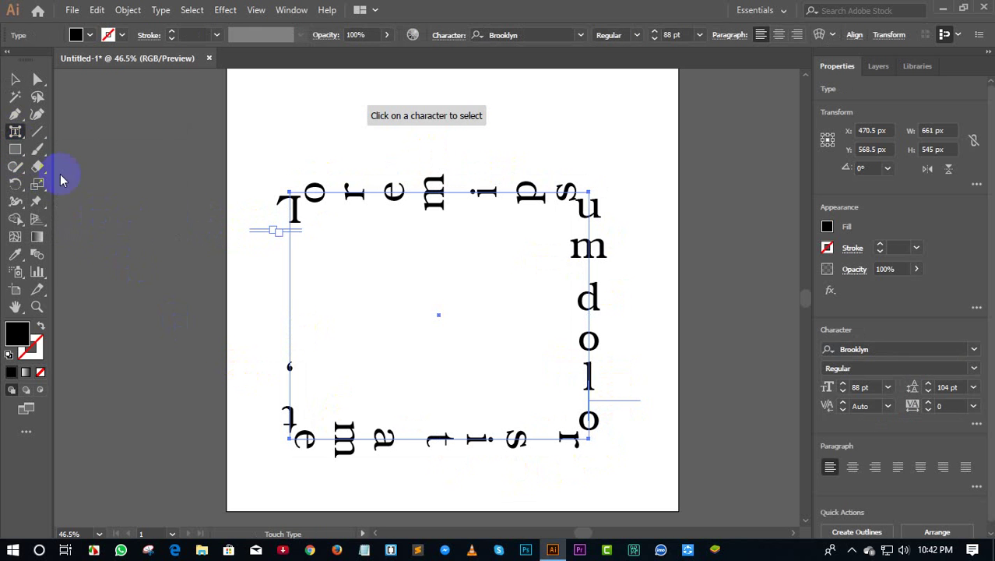
mouse_move(15, 131)
left_mouse_down()
mouse_move(69, 236)
mouse_move(97, 238)
left_mouse_up()
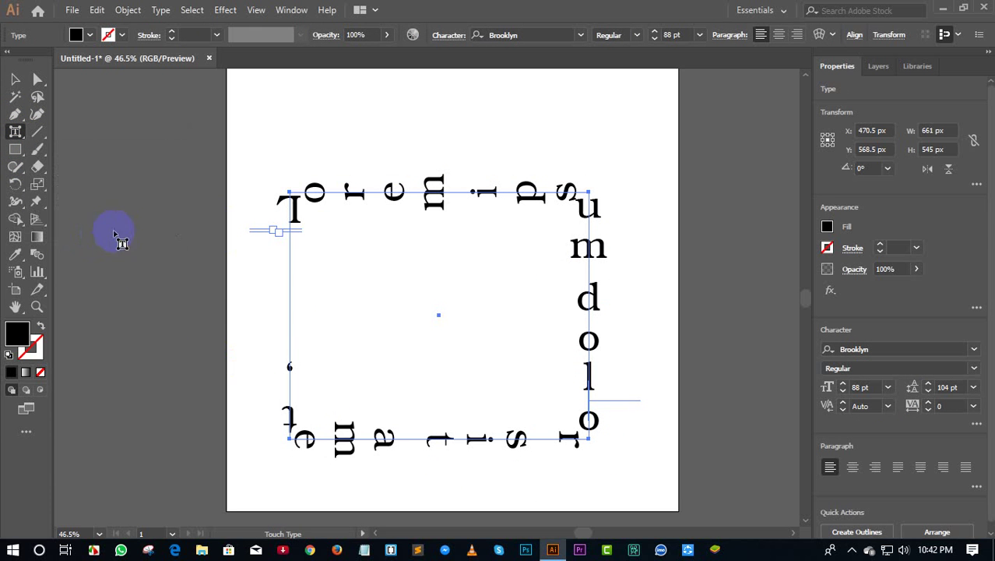
left_click(287, 207)
left_click(298, 208)
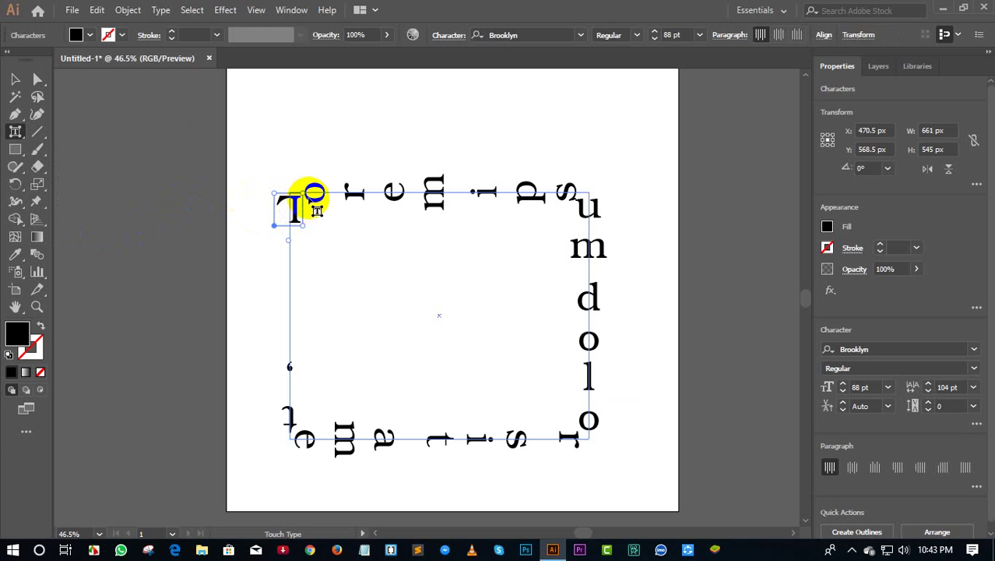
left_click(352, 194)
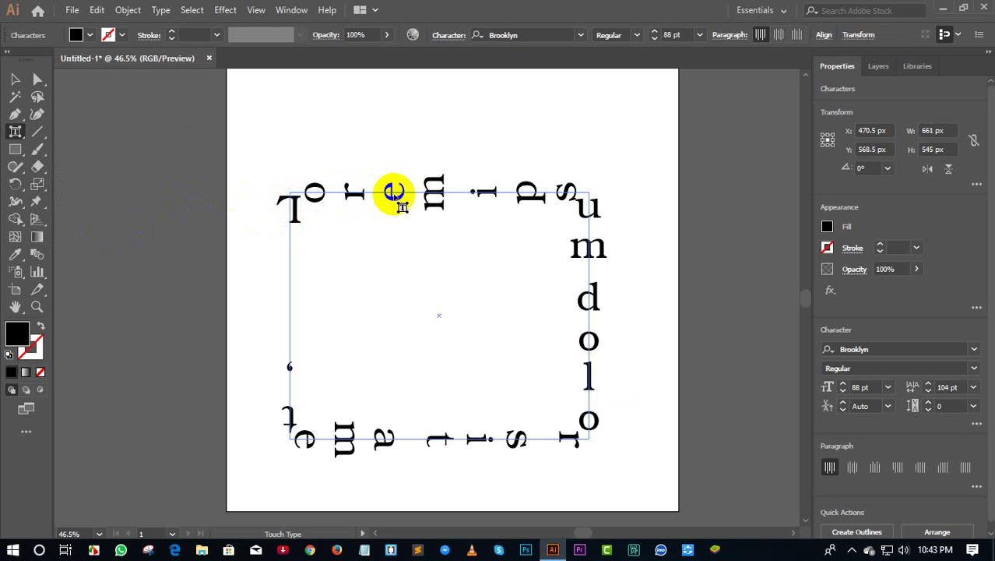
left_click(393, 193)
Step: Drag the whole path text around the artboard with the Selection tool
left_click(17, 80)
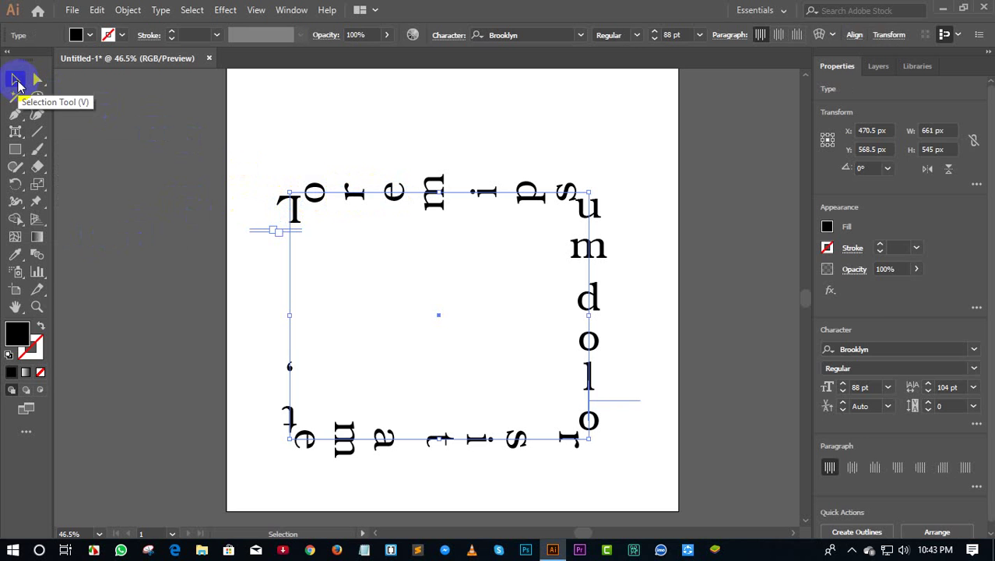
left_click(325, 152)
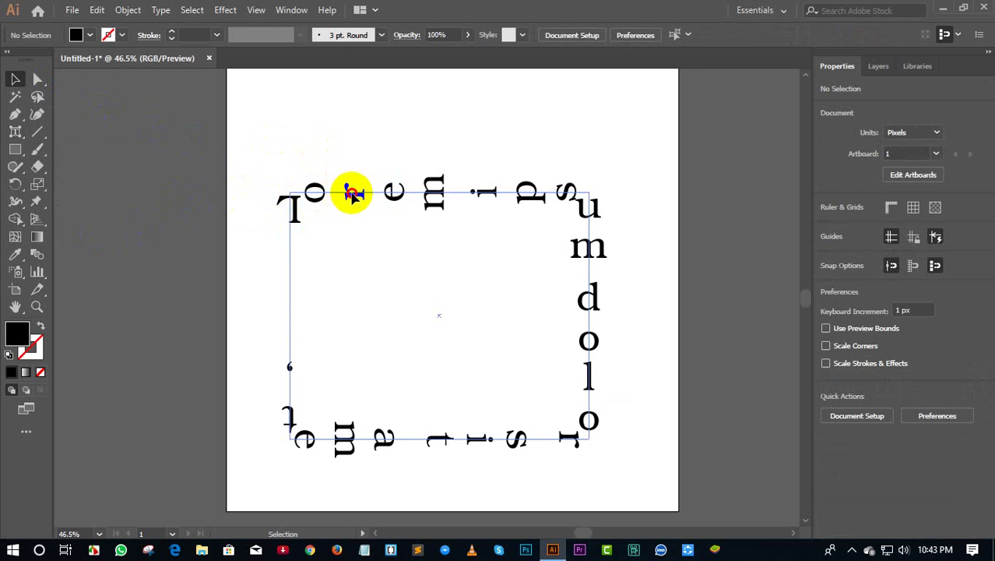
mouse_move(352, 194)
left_mouse_down()
mouse_move(362, 229)
mouse_move(400, 189)
mouse_move(385, 225)
mouse_move(410, 183)
left_mouse_up()
left_click(373, 137)
left_click(334, 146)
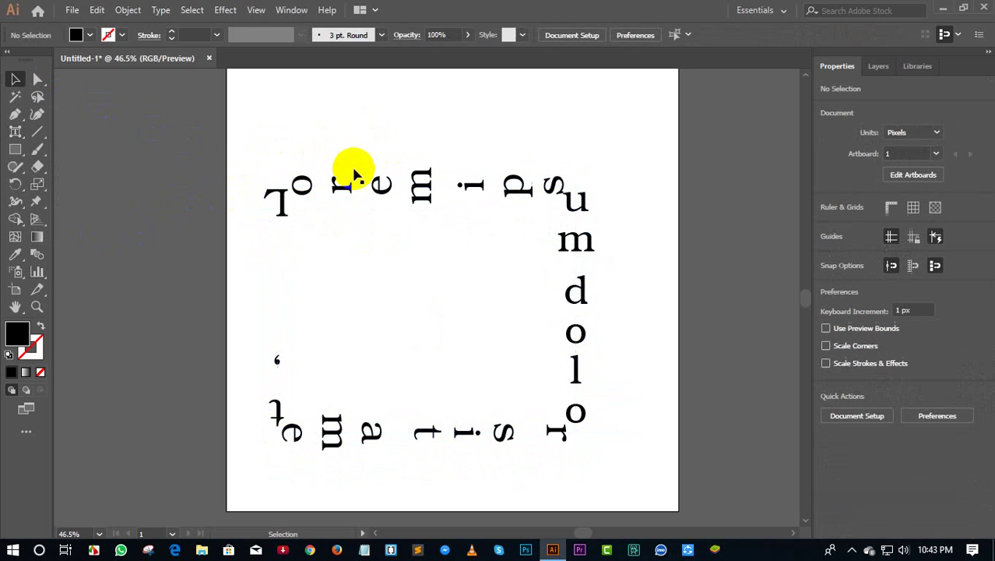
left_click(353, 173)
Step: Dismiss the path text's context menu, then nudge it slightly right and down
right_click(379, 183)
key("Escape")
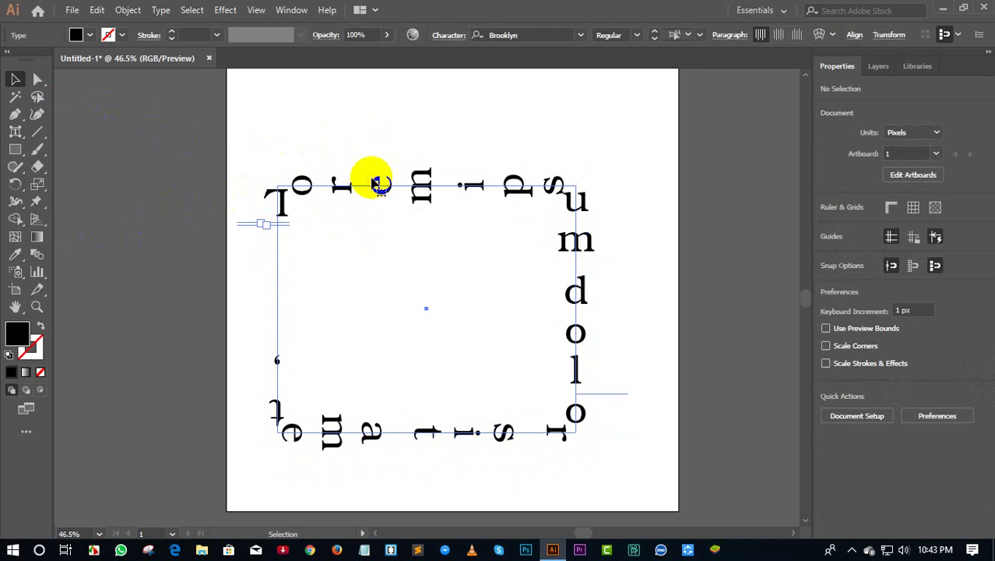
right_click(379, 184)
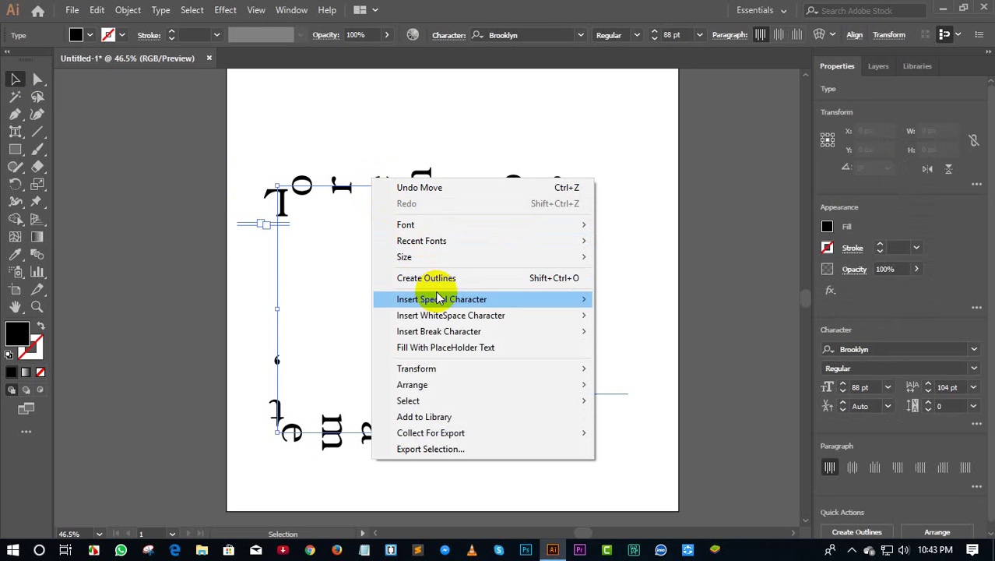
left_click(298, 122)
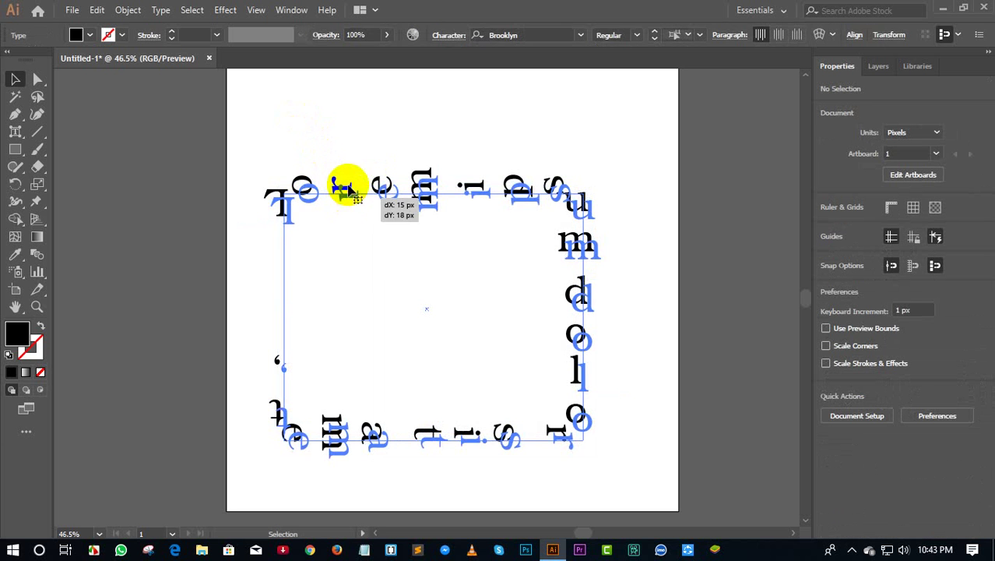
left_click_drag(347, 195, 354, 203)
left_click(294, 163)
Step: Lift the letter o of Lorem off the path with Touch Type, then minimize Illustrator
right_click(15, 131)
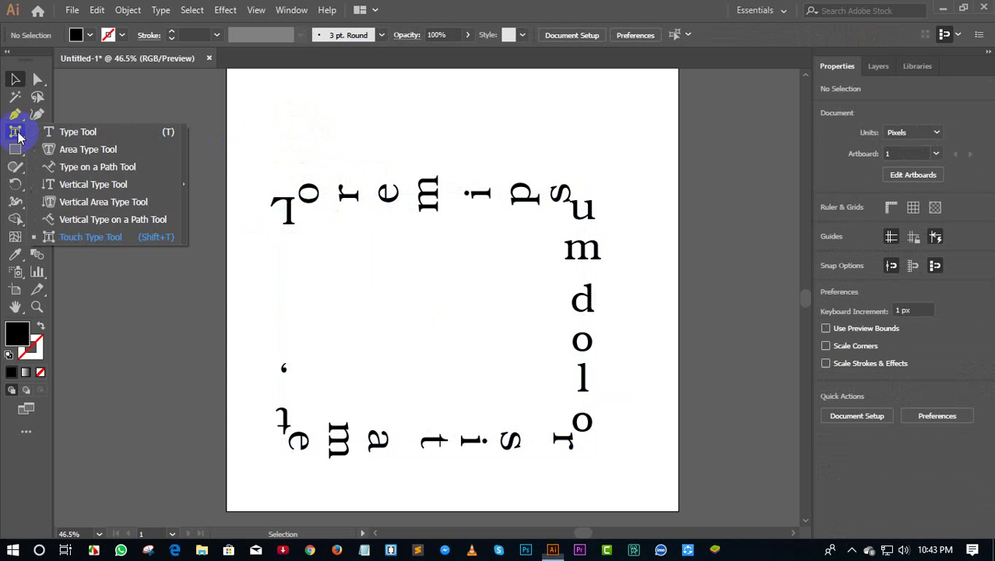
left_click(87, 237)
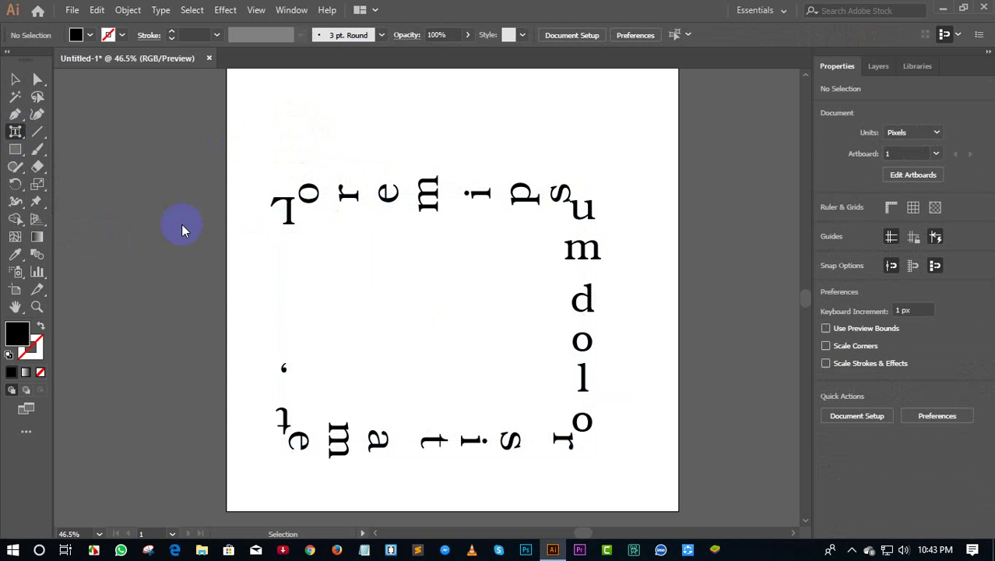
left_click(282, 206)
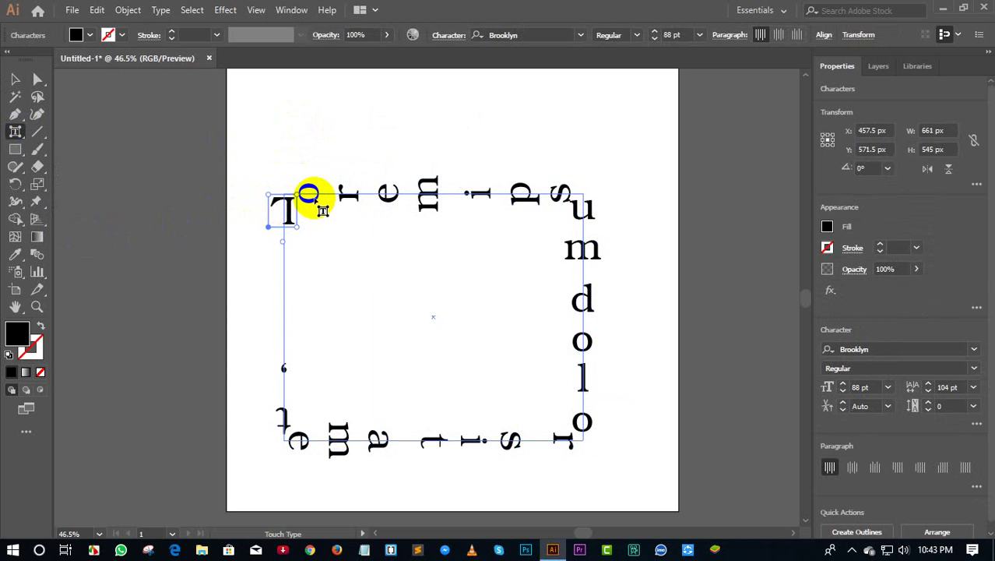
left_click_drag(315, 199, 327, 231)
left_click_drag(325, 227, 397, 221)
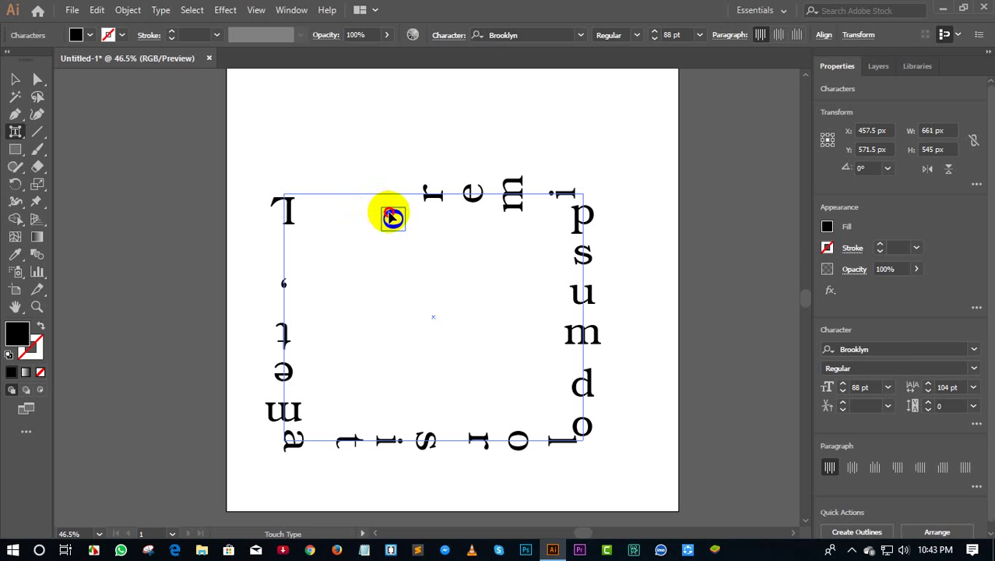
left_click_drag(390, 216, 285, 289)
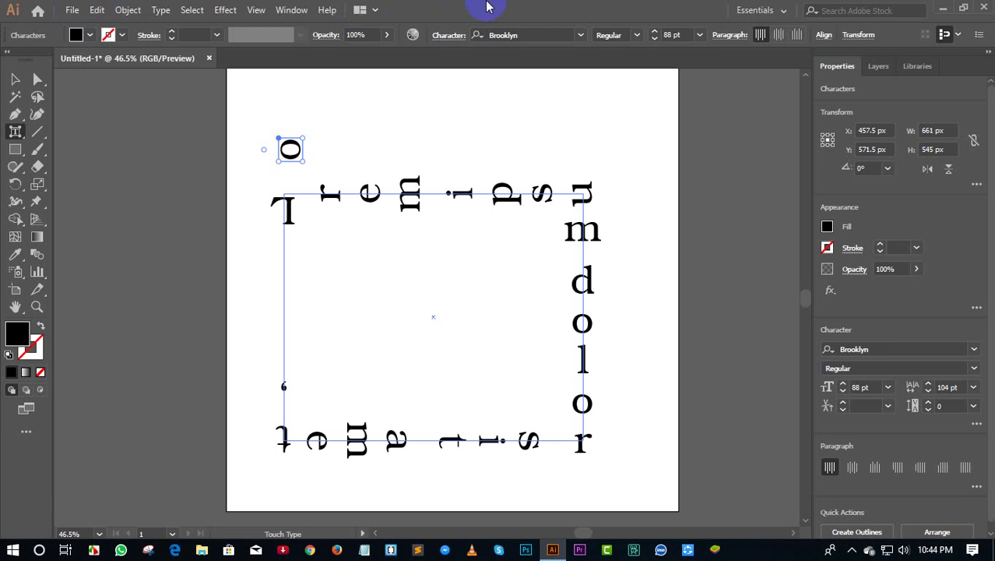
left_click(941, 8)
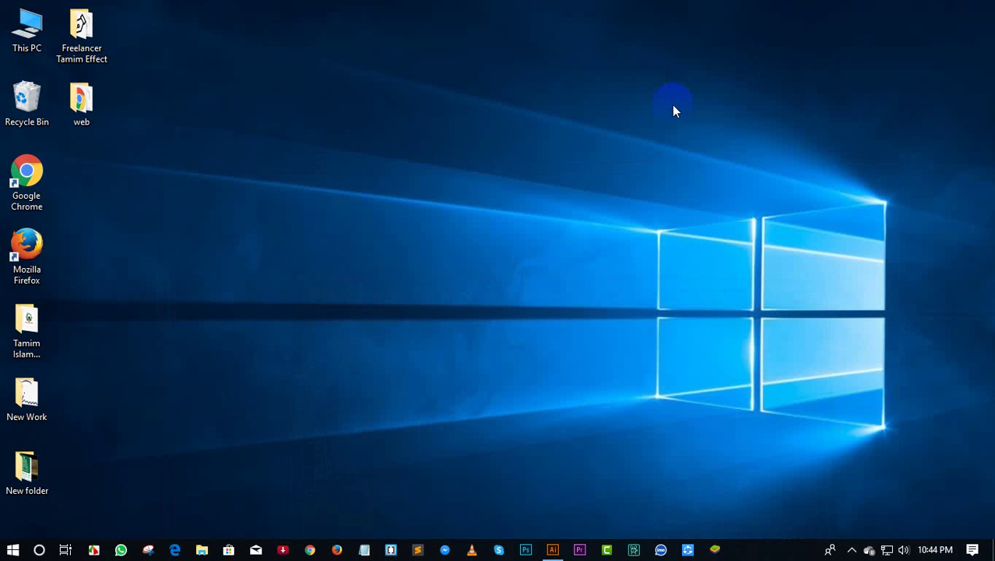